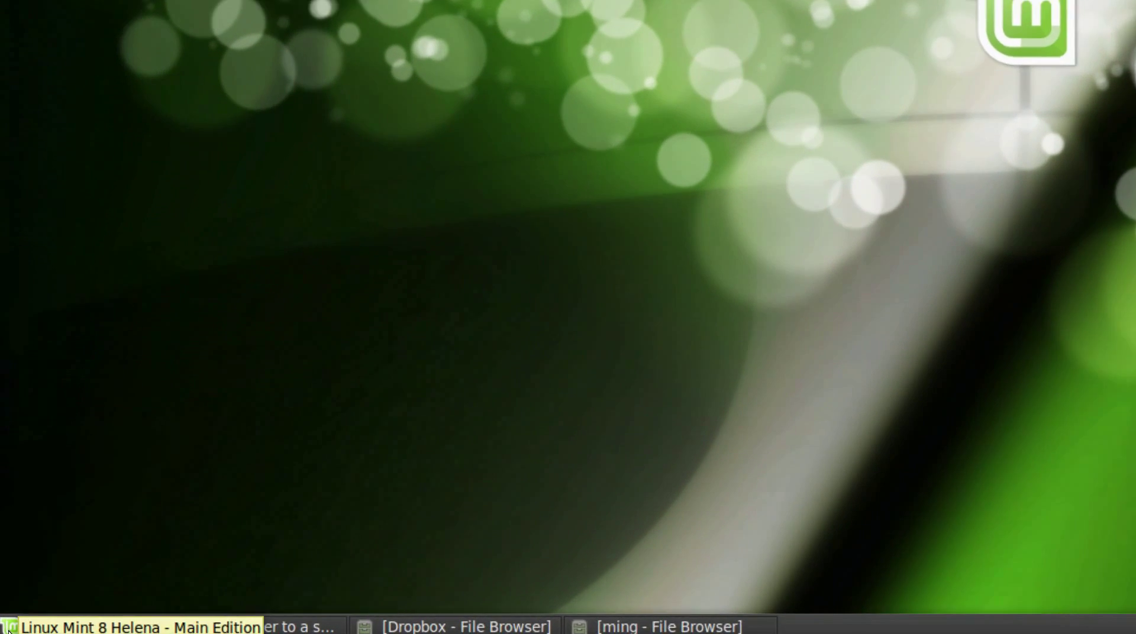
# Step: Launch Kdenlive from the Sound & Video applications menu
pyautogui.click(8, 628)
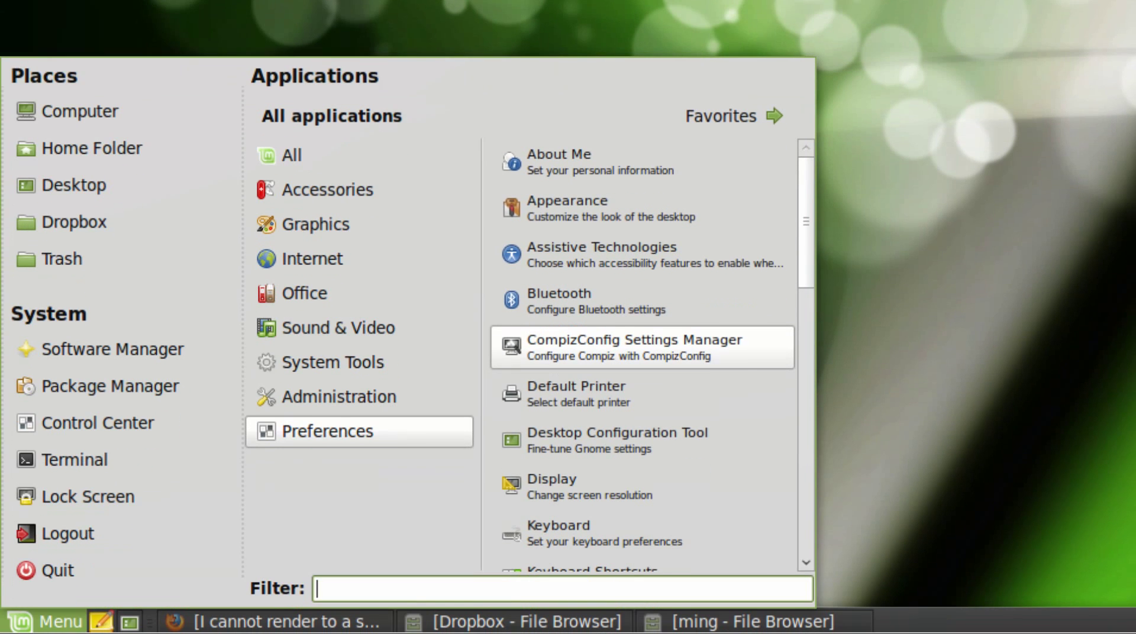
pyautogui.press('Escape')
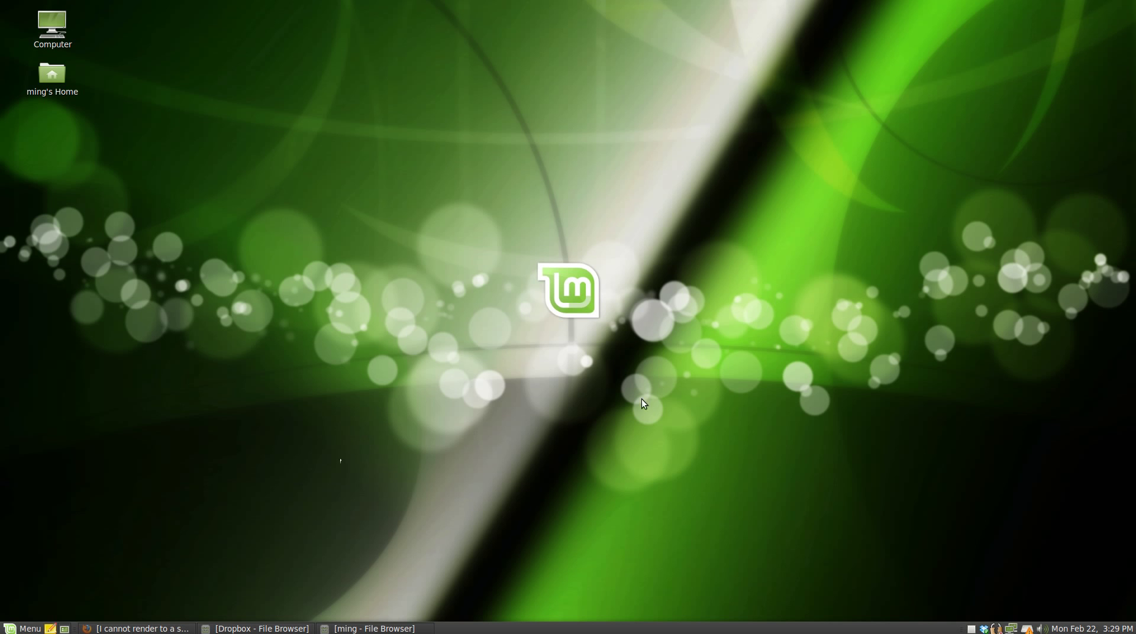
pyautogui.click(8, 630)
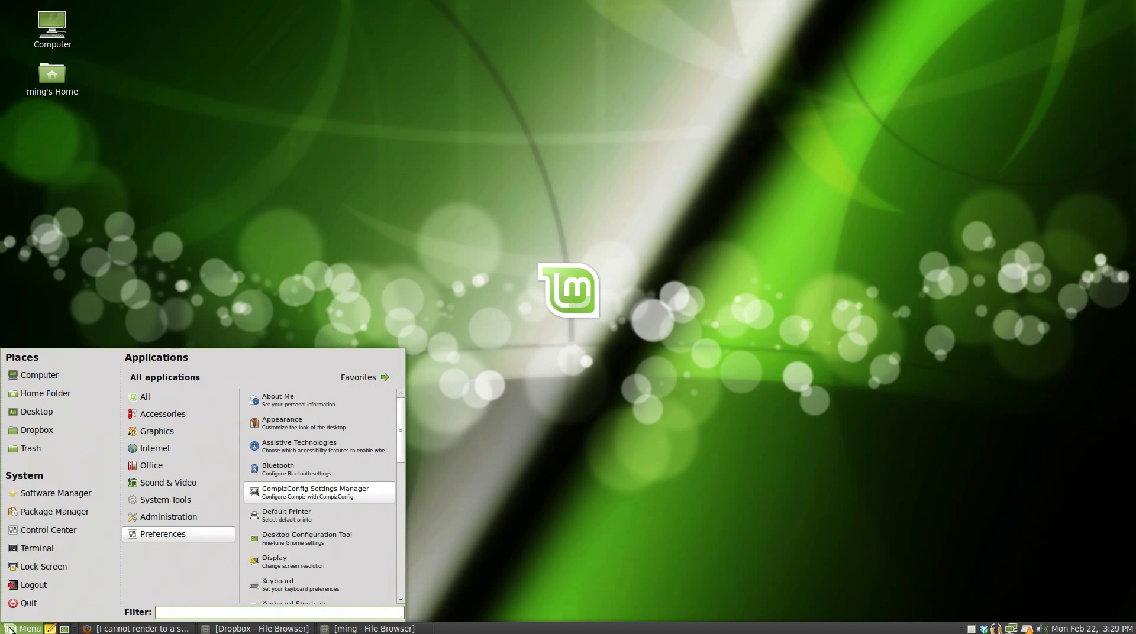
pyautogui.moveTo(168, 482)
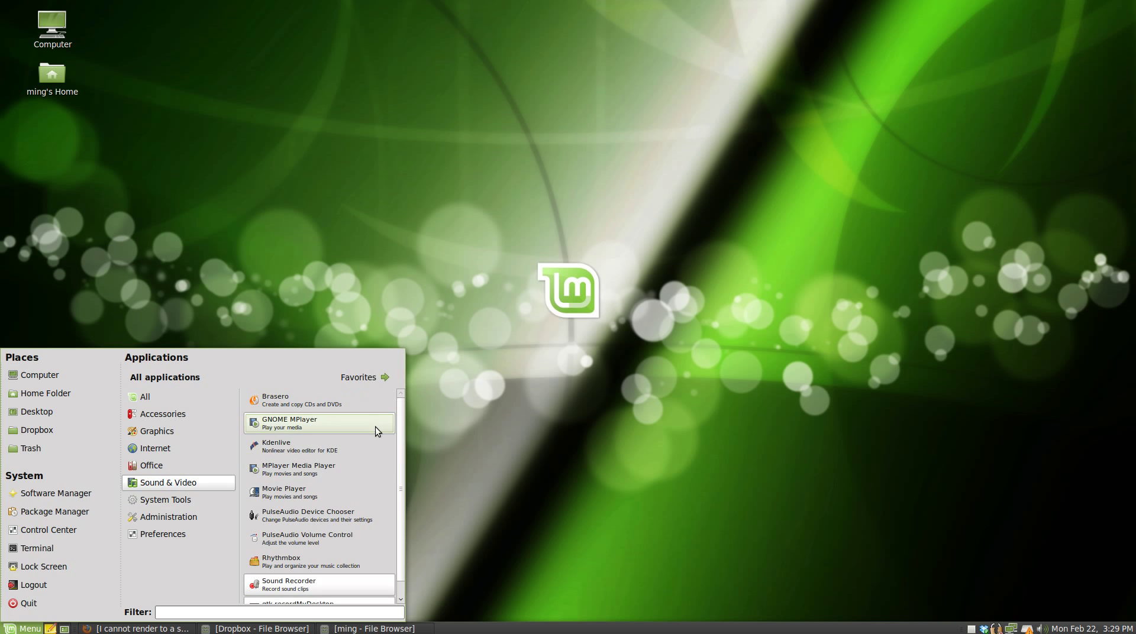
pyautogui.click(333, 445)
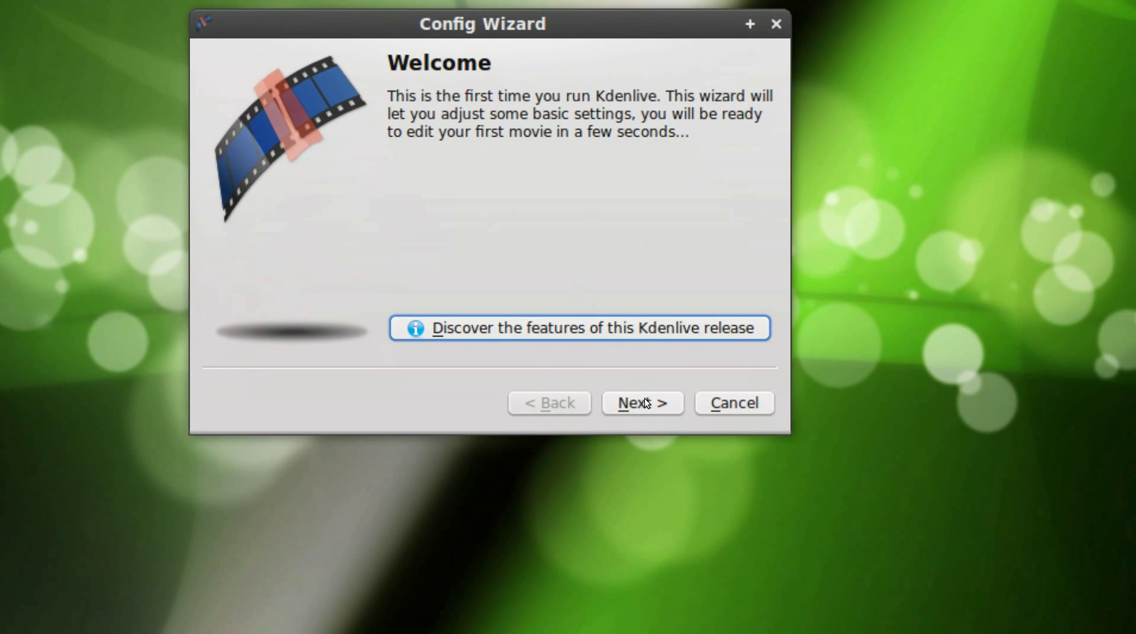
# Step: Complete the first-run Config Wizard with the default HDV 1440x1080 50i video profile
pyautogui.click(646, 403)
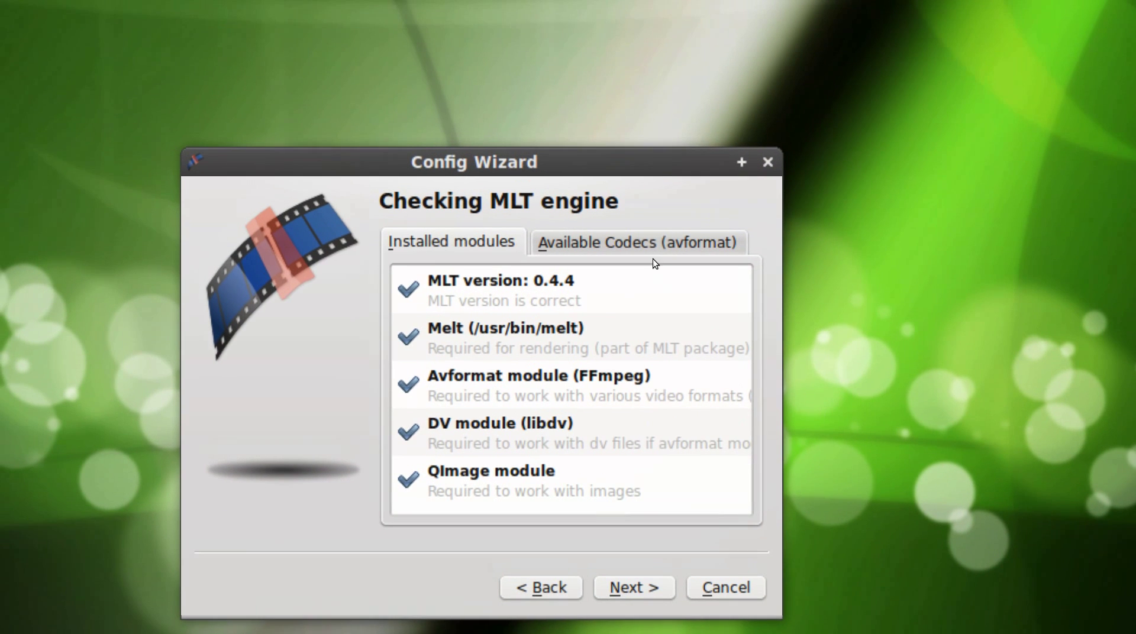
pyautogui.click(647, 251)
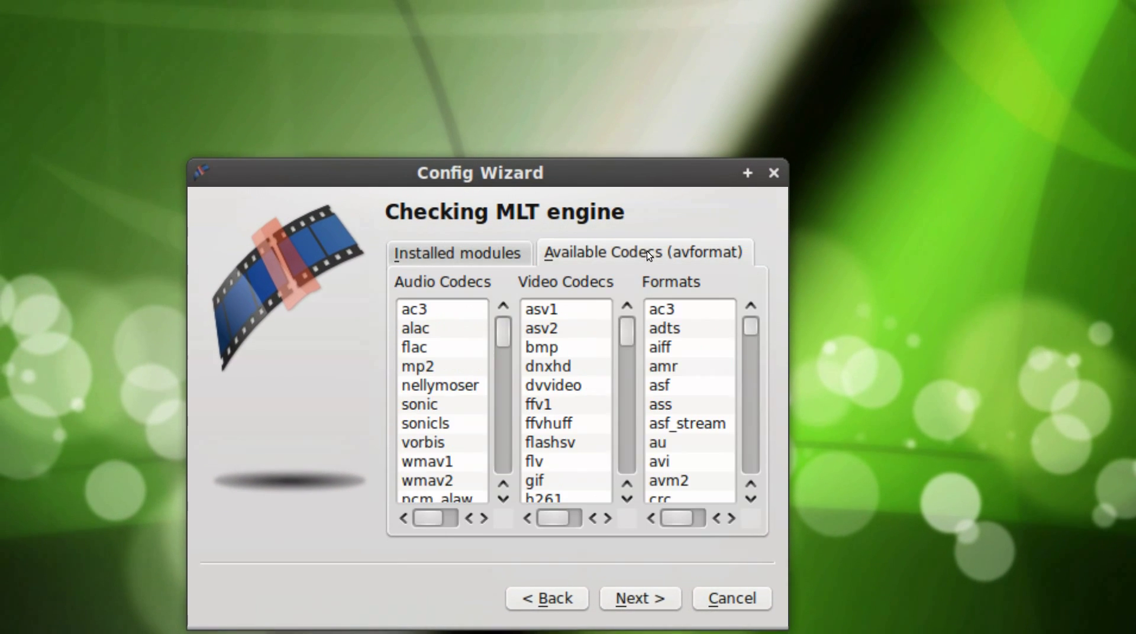
pyautogui.click(554, 256)
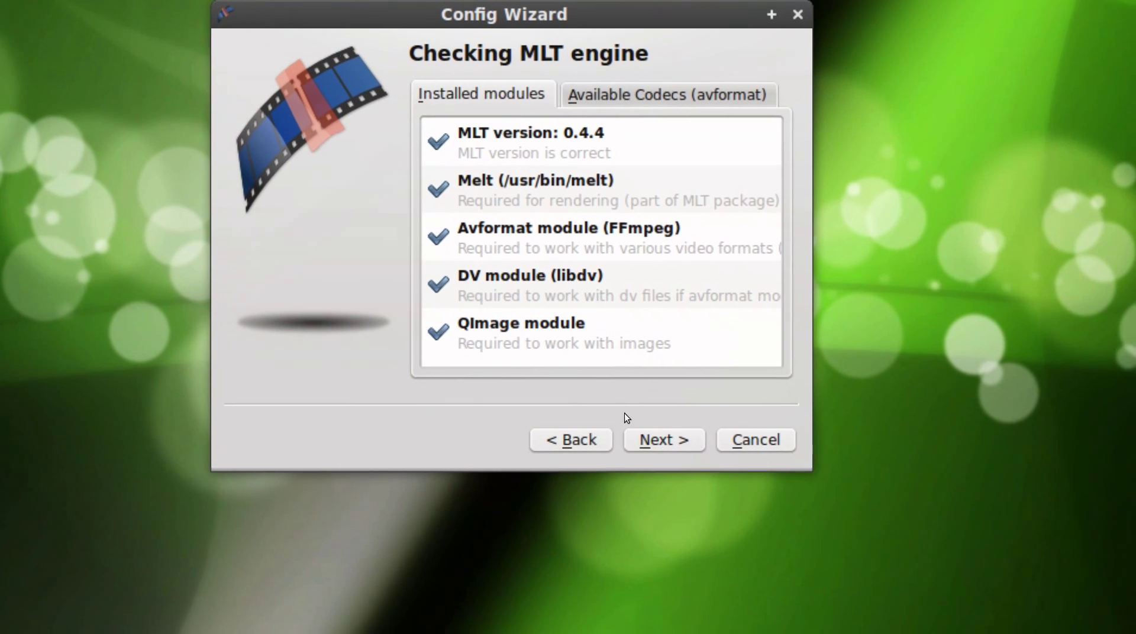
pyautogui.click(645, 405)
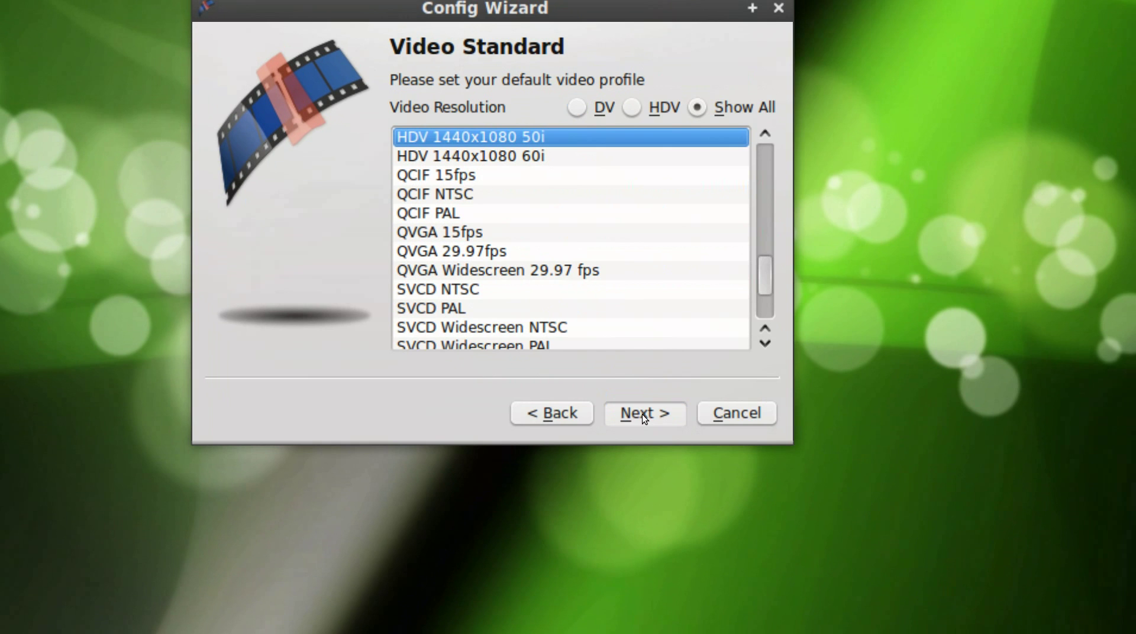
pyautogui.click(642, 409)
pyautogui.click(659, 403)
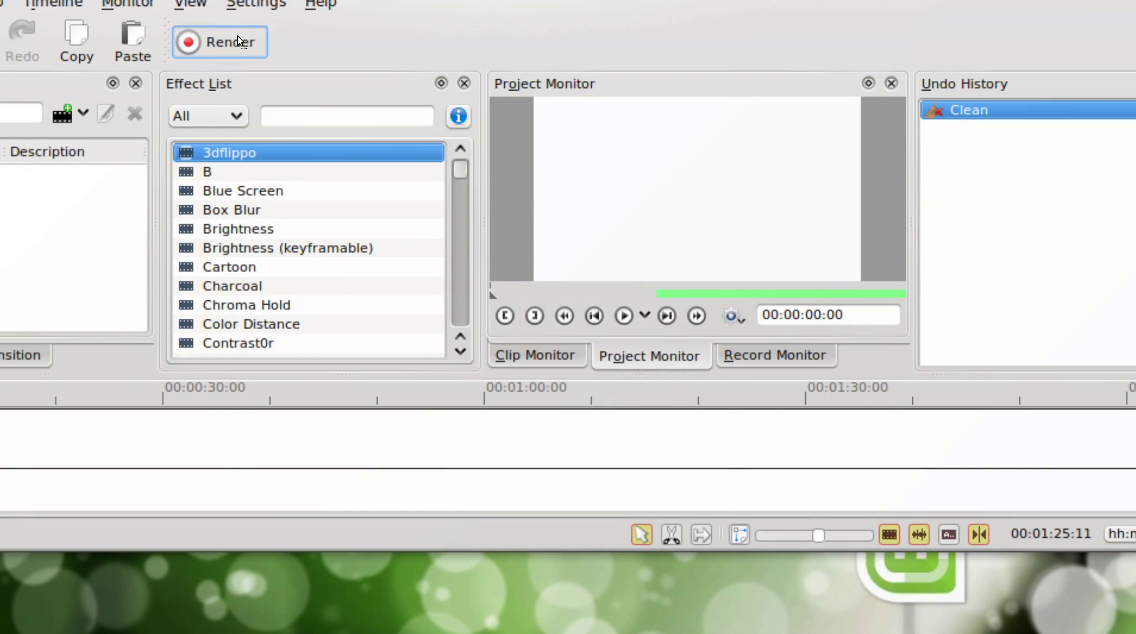
# Step: Open Render and inspect the MPEG-4 600k and 1000k 2-pass profiles, both unavailable
pyautogui.click(292, 81)
pyautogui.click(282, 131)
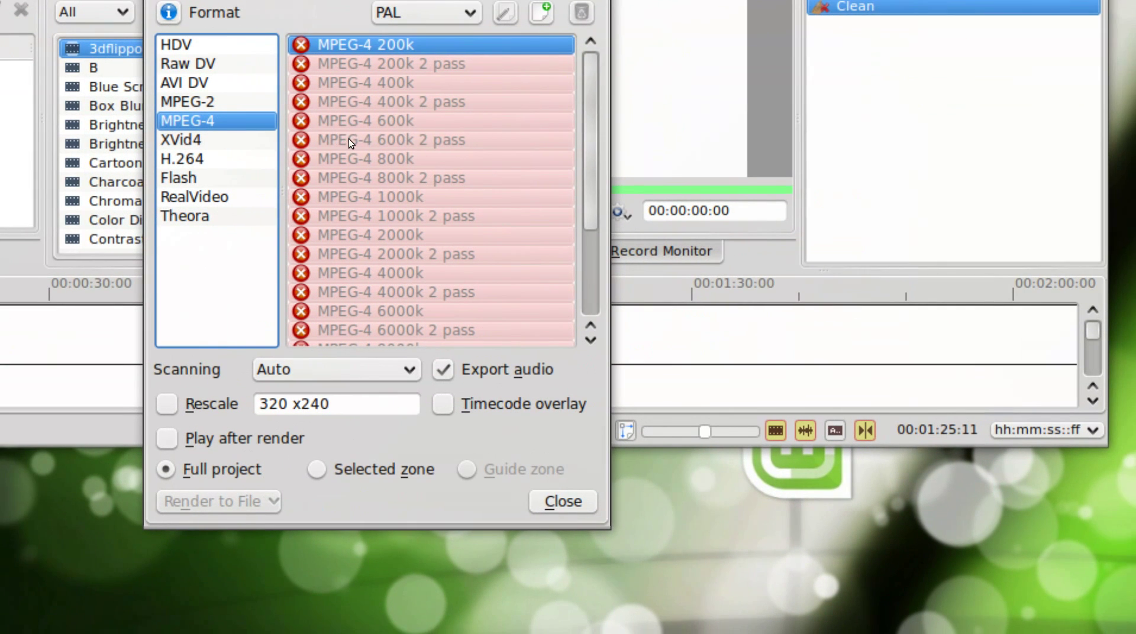
pyautogui.click(346, 135)
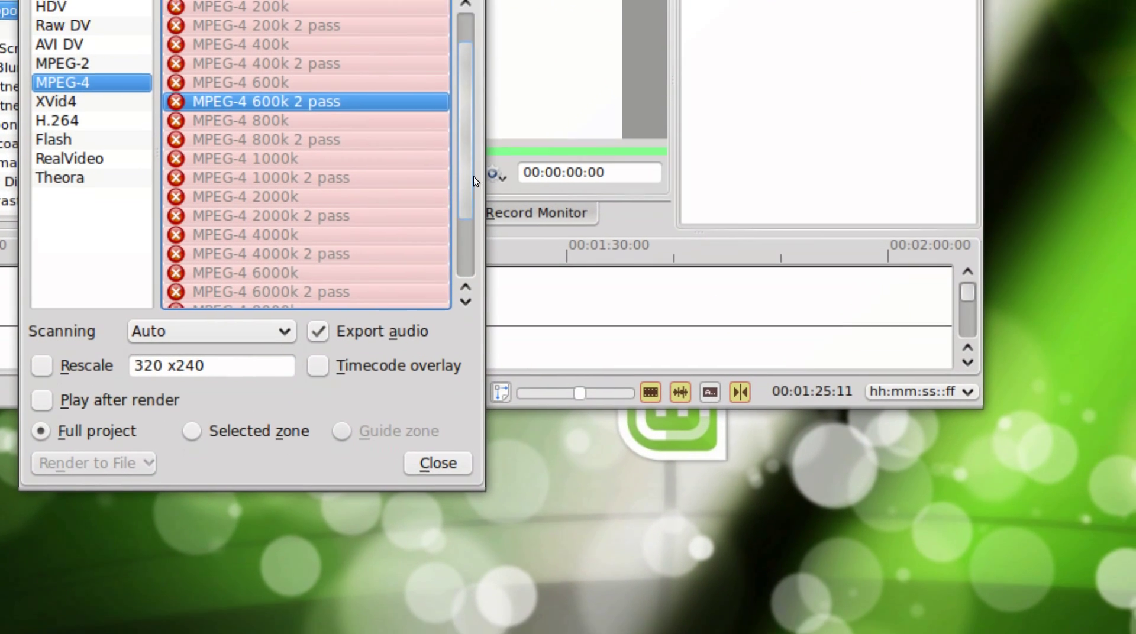
pyautogui.moveTo(474, 176)
pyautogui.mouseDown()
pyautogui.moveTo(482, 213)
pyautogui.moveTo(484, 92)
pyautogui.mouseUp()
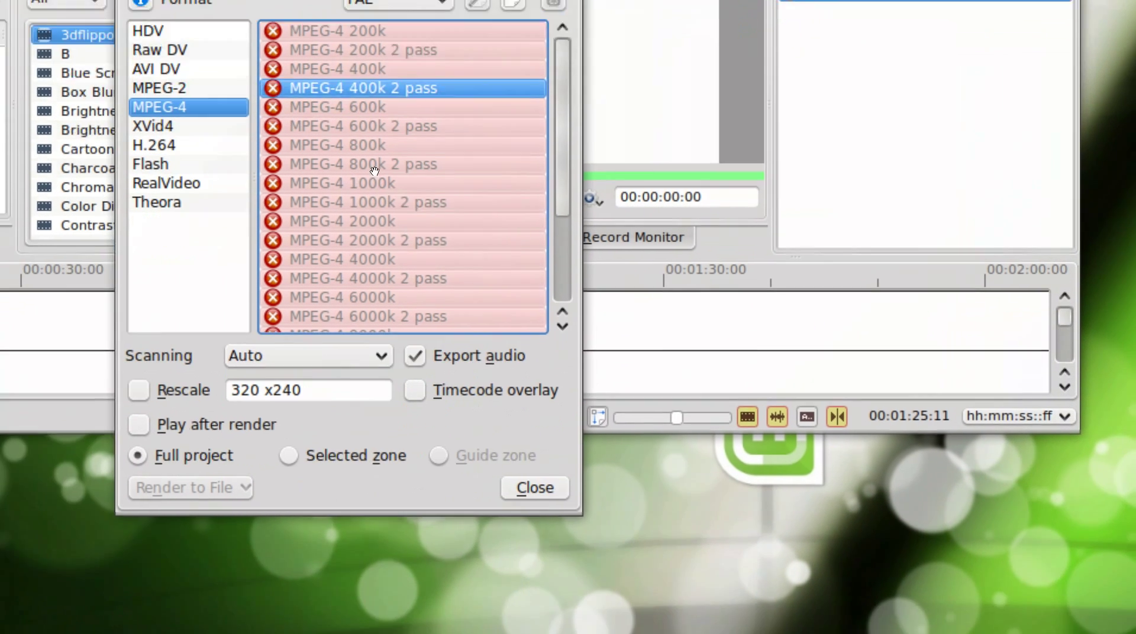
pyautogui.click(354, 228)
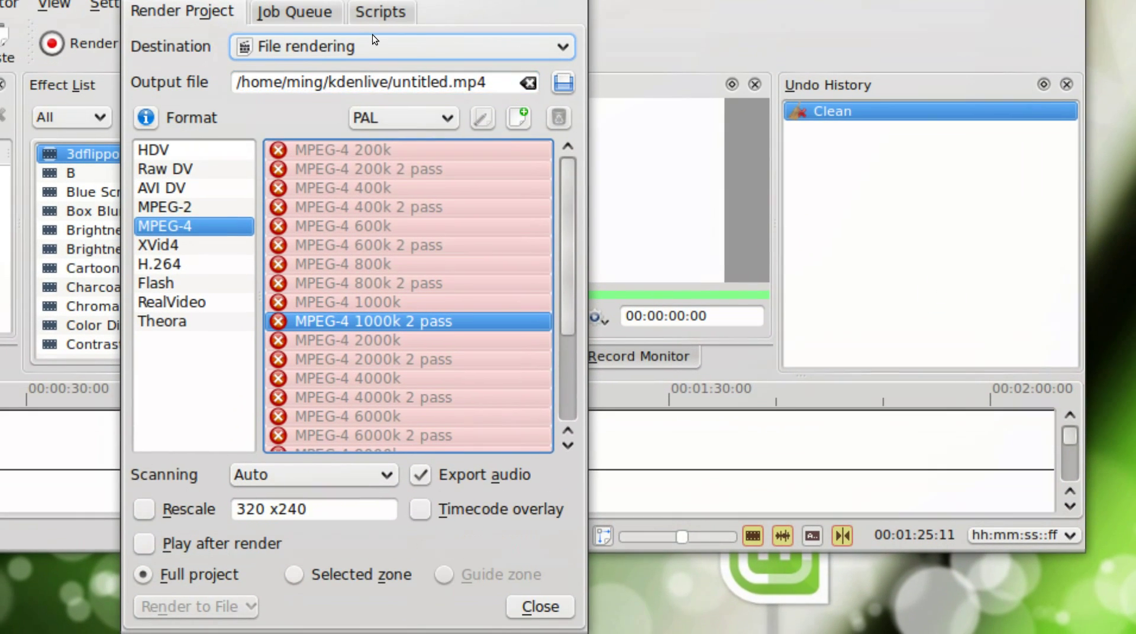
# Step: Check the Web sites YouTube 640x480 preset, also unsupported, and close the render dialog
pyautogui.click(371, 35)
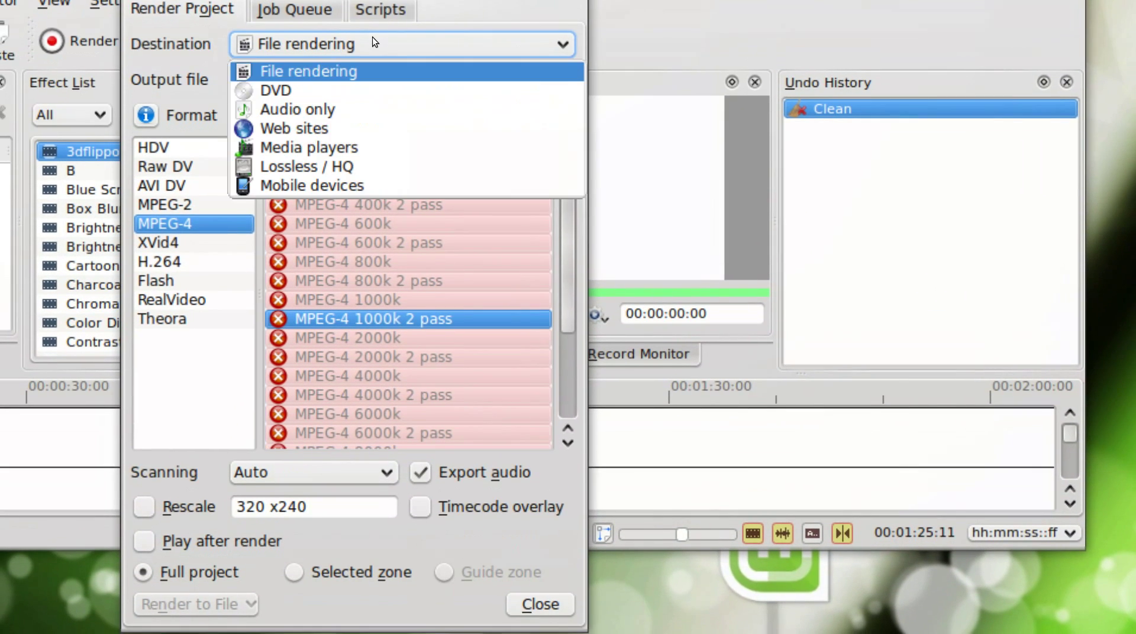
pyautogui.press('Escape')
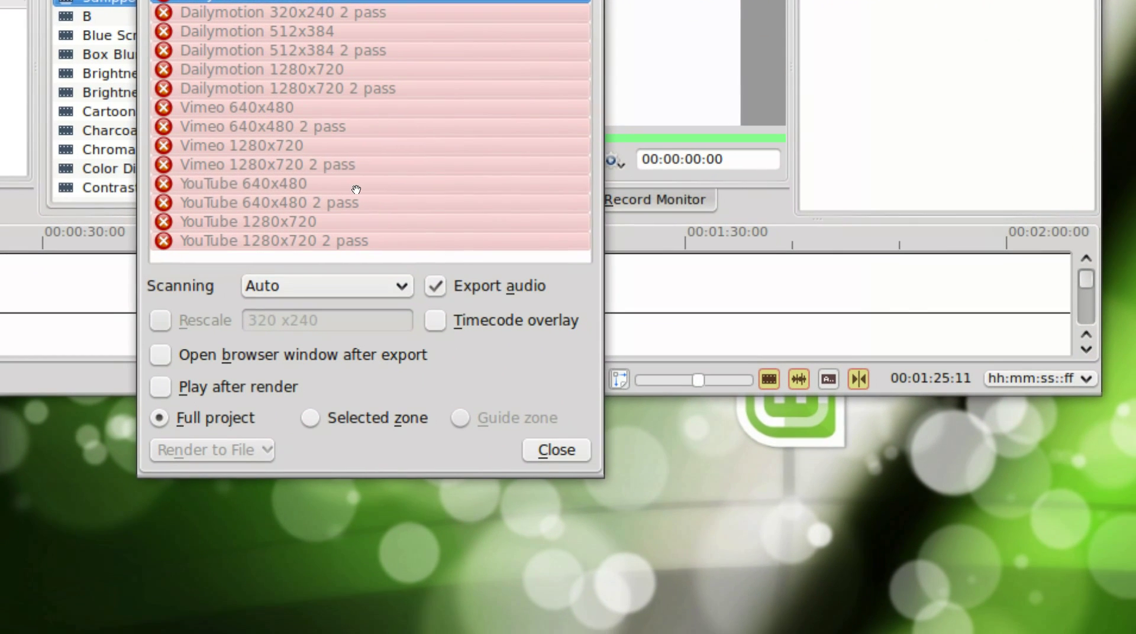
pyautogui.click(347, 186)
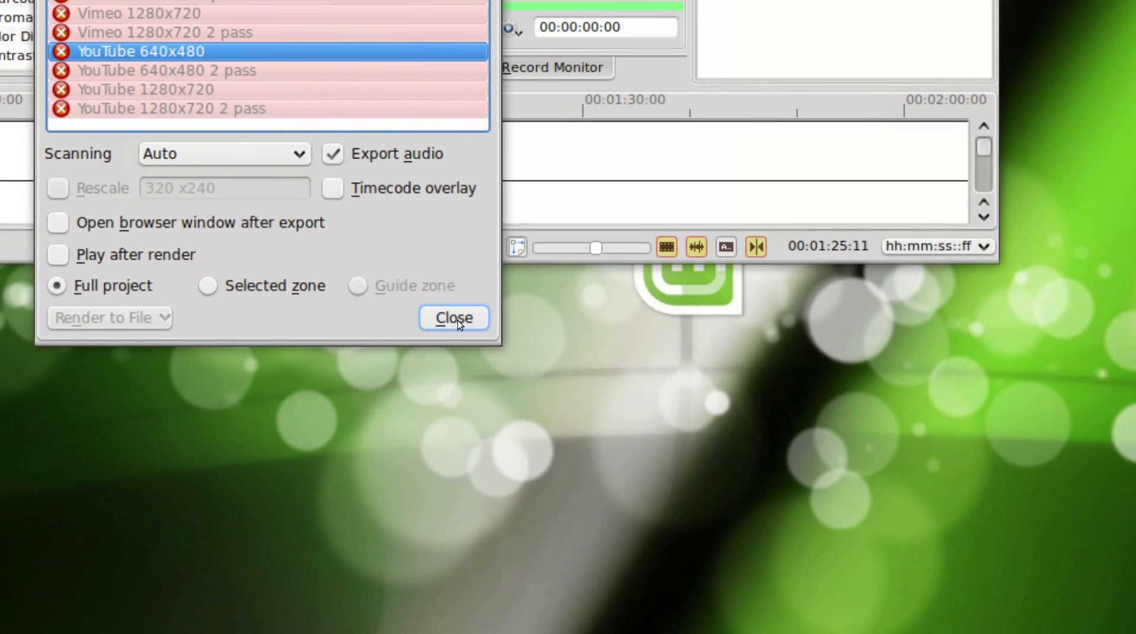
pyautogui.click(455, 320)
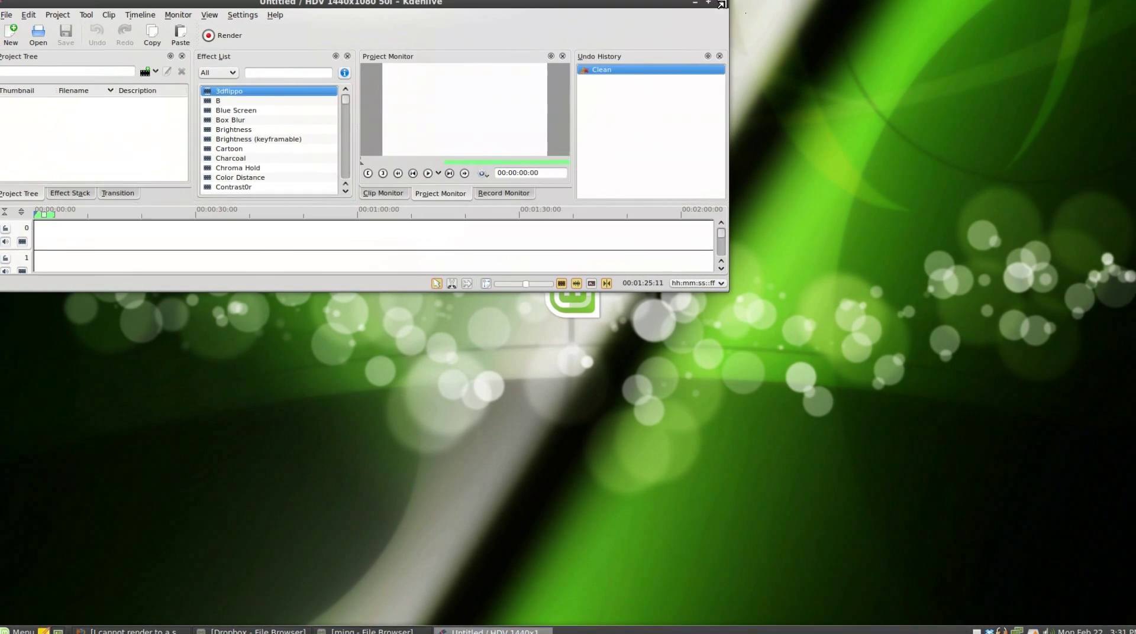
# Step: Quit Kdenlive and copy the unstripped FFmpeg apt-get install command from the troubleshooting page
pyautogui.click(720, 4)
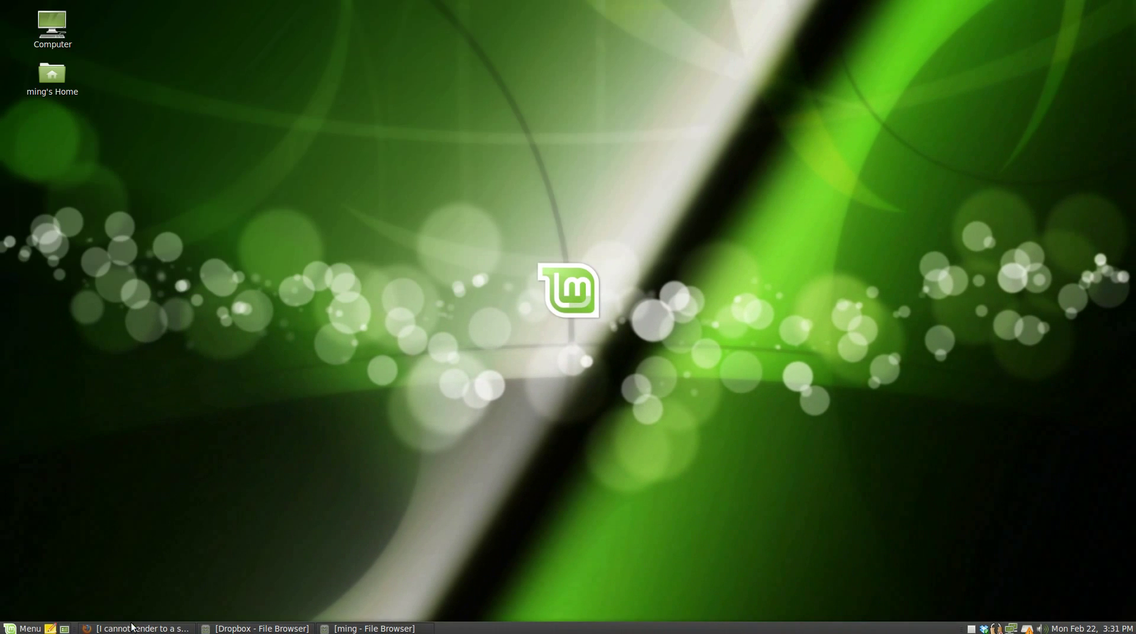
pyautogui.click(151, 628)
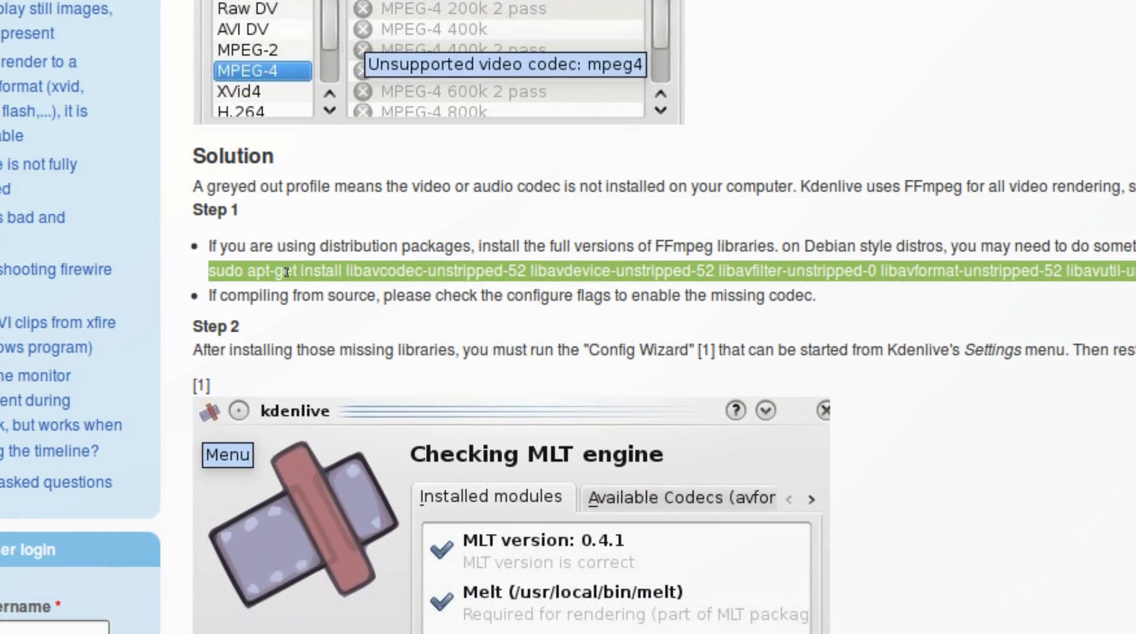
pyautogui.rightClick(286, 273)
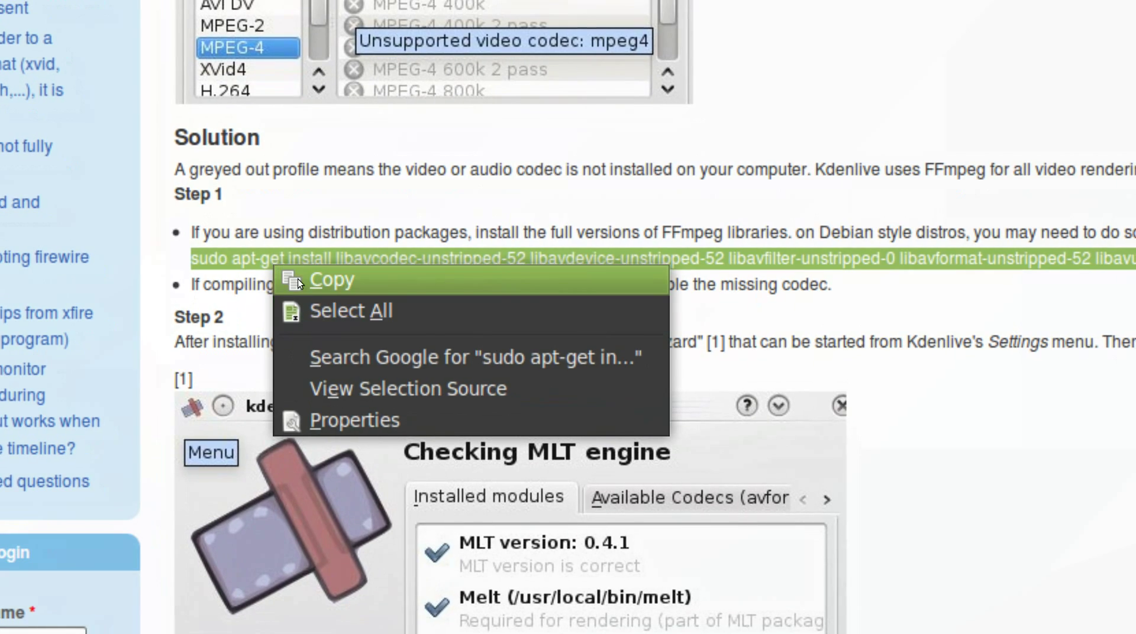
pyautogui.click(297, 279)
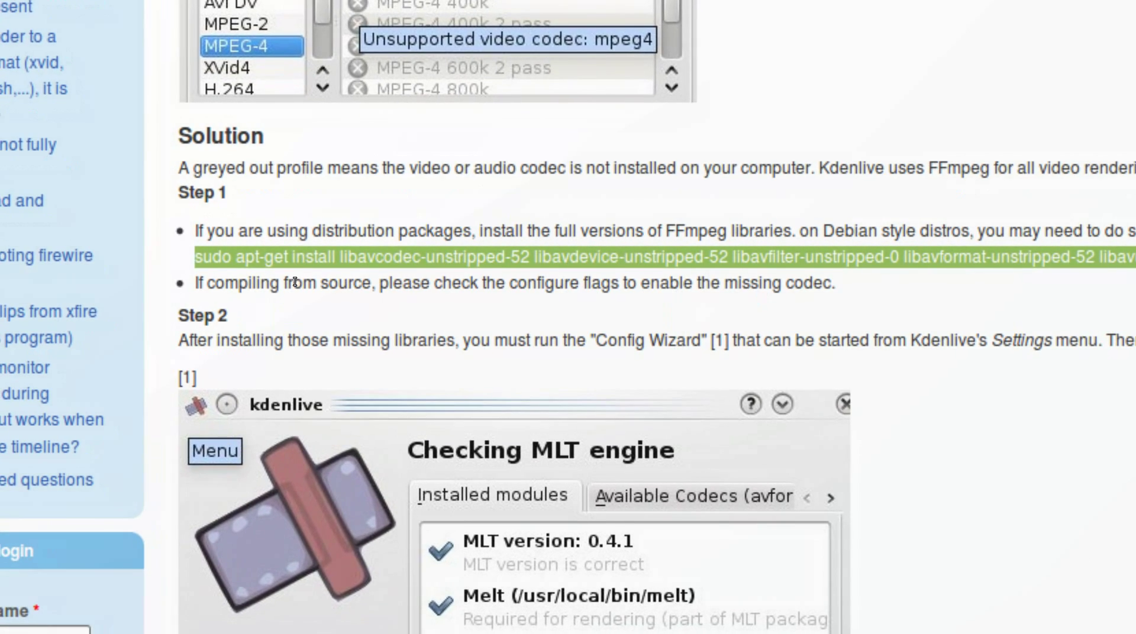
pyautogui.hotkey('alt', 'Tab')
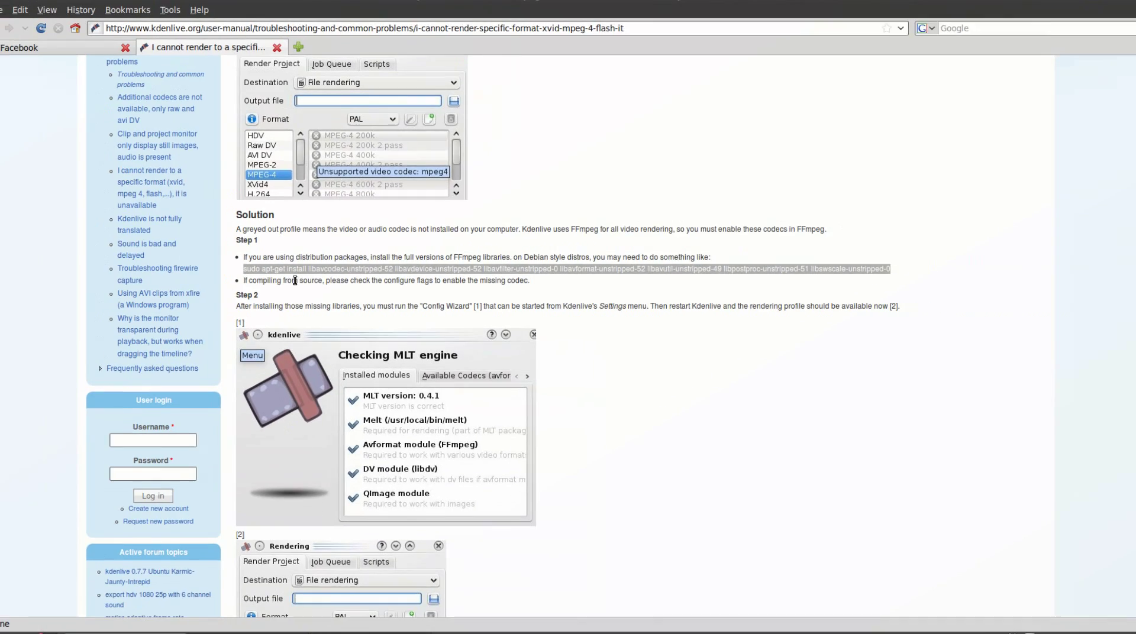
pyautogui.click(23, 629)
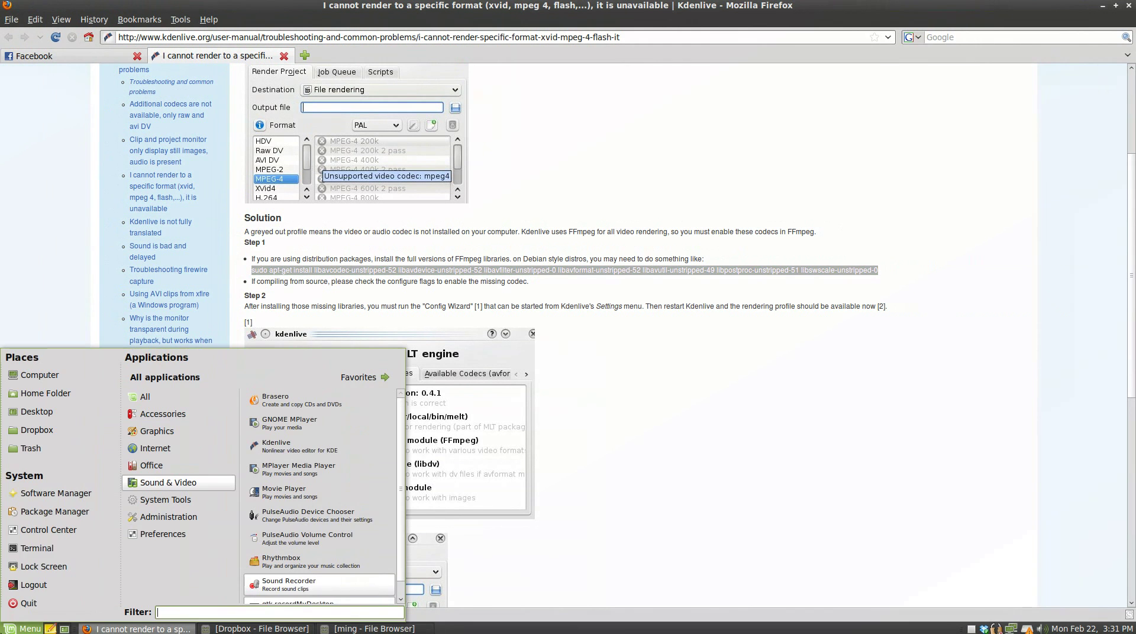
# Step: Run the pasted apt-get install of unstripped FFmpeg libraries in Terminal, entering the sudo password and confirming
pyautogui.click(45, 545)
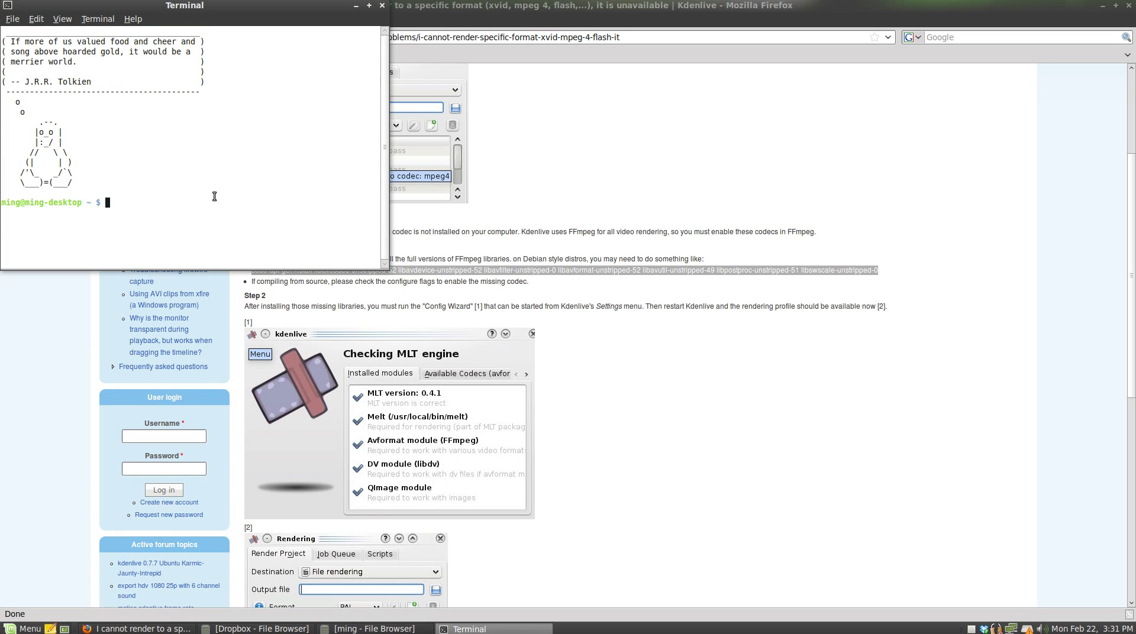
pyautogui.rightClick(213, 197)
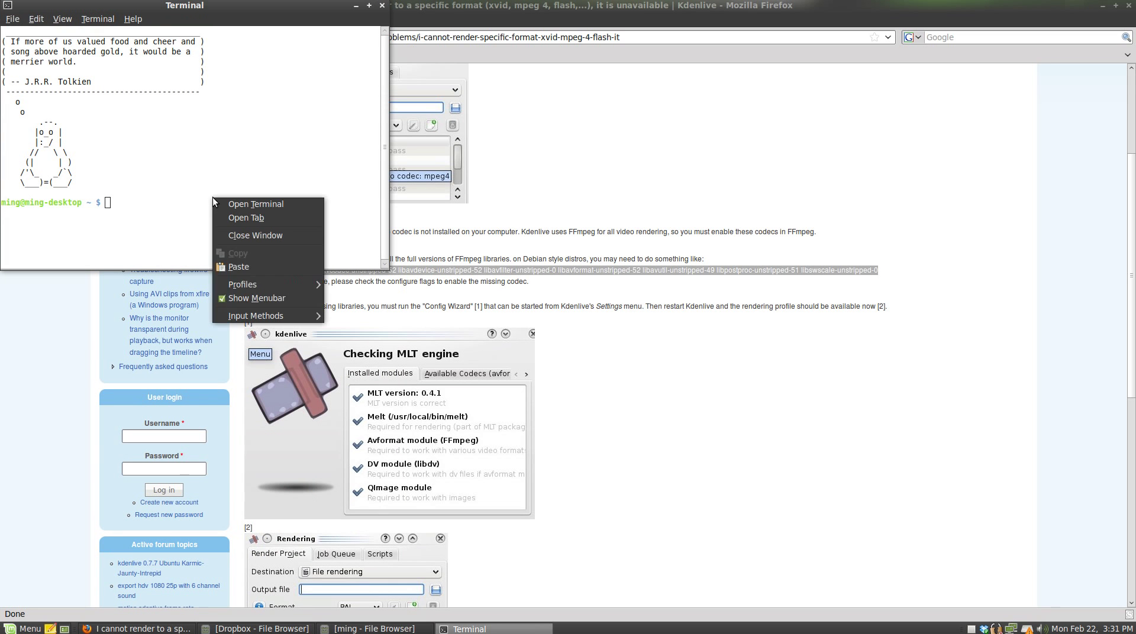
pyautogui.click(252, 266)
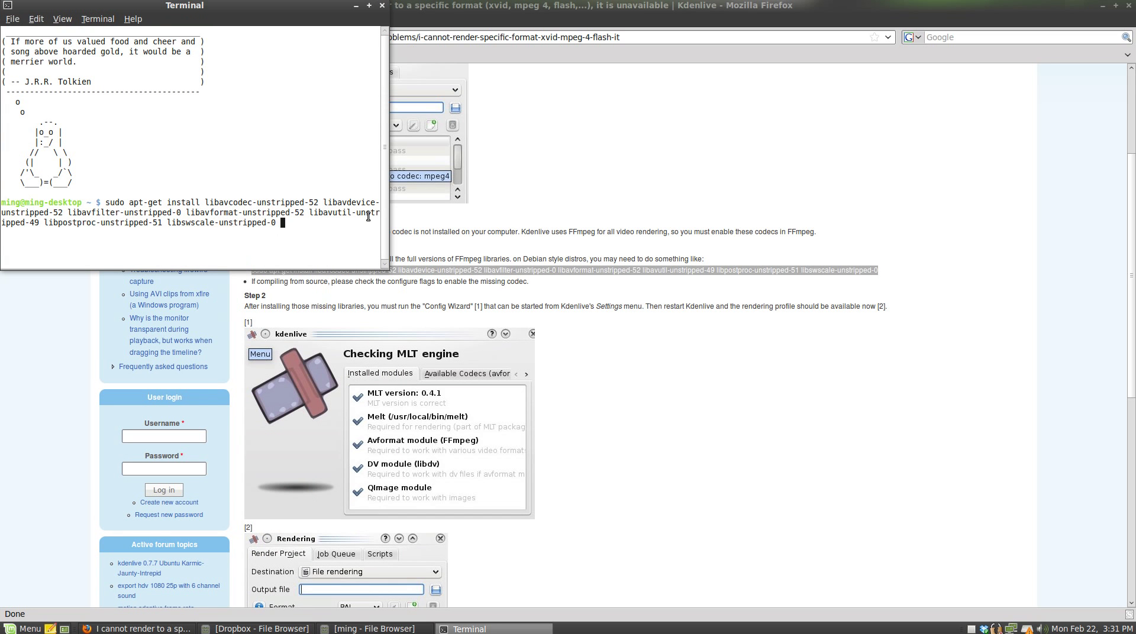
pyautogui.press('Return')
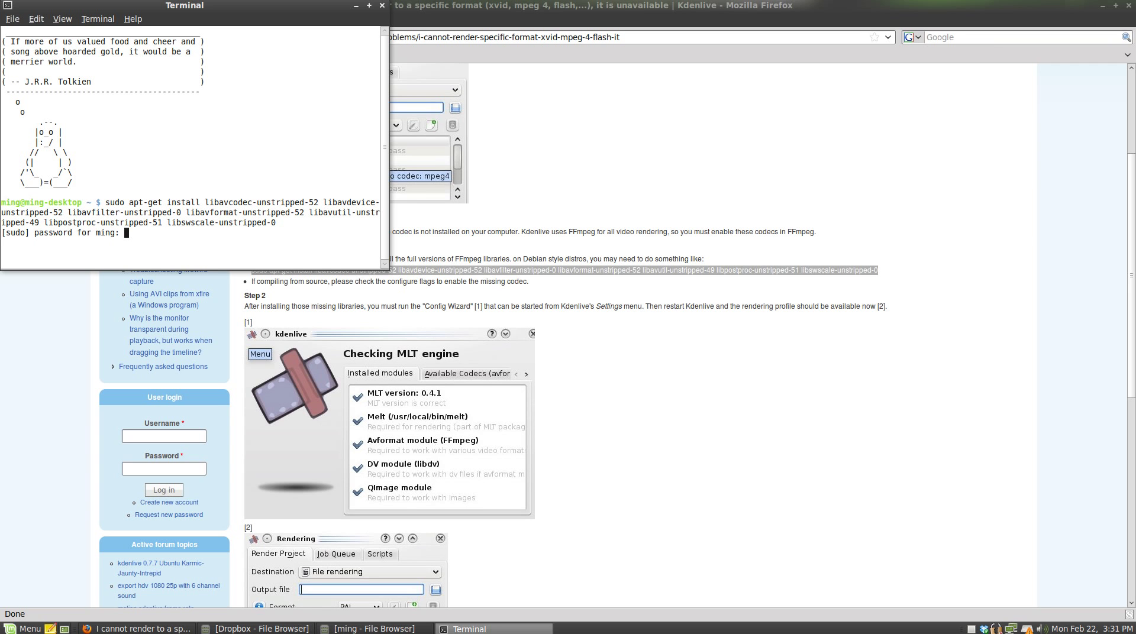
pyautogui.press('Return')
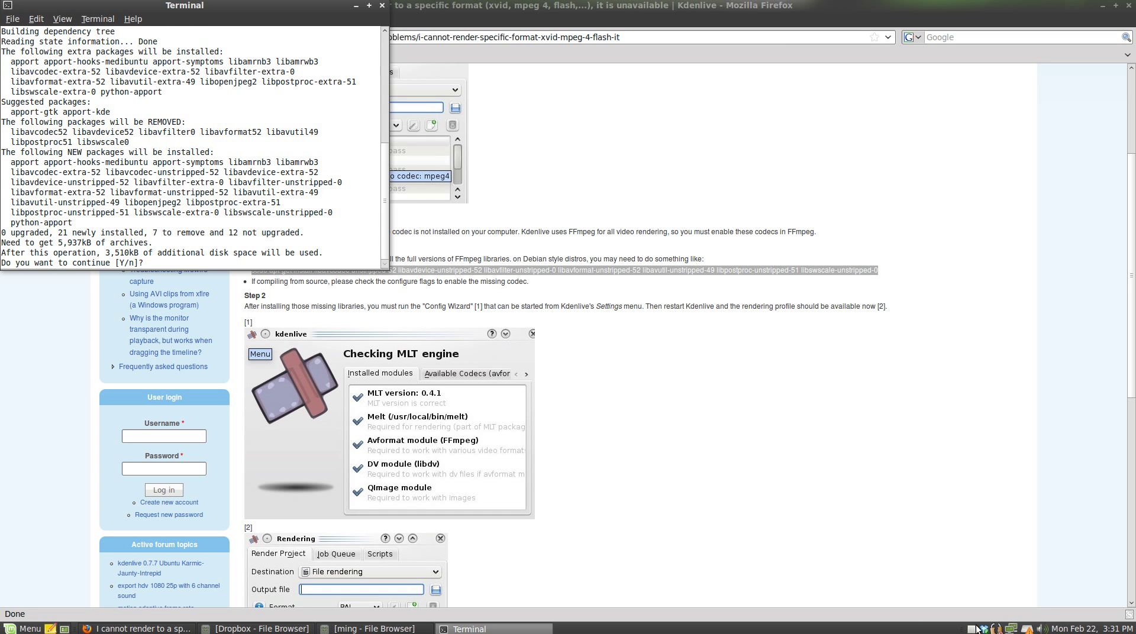
pyautogui.write('y')
pyautogui.press('Return')
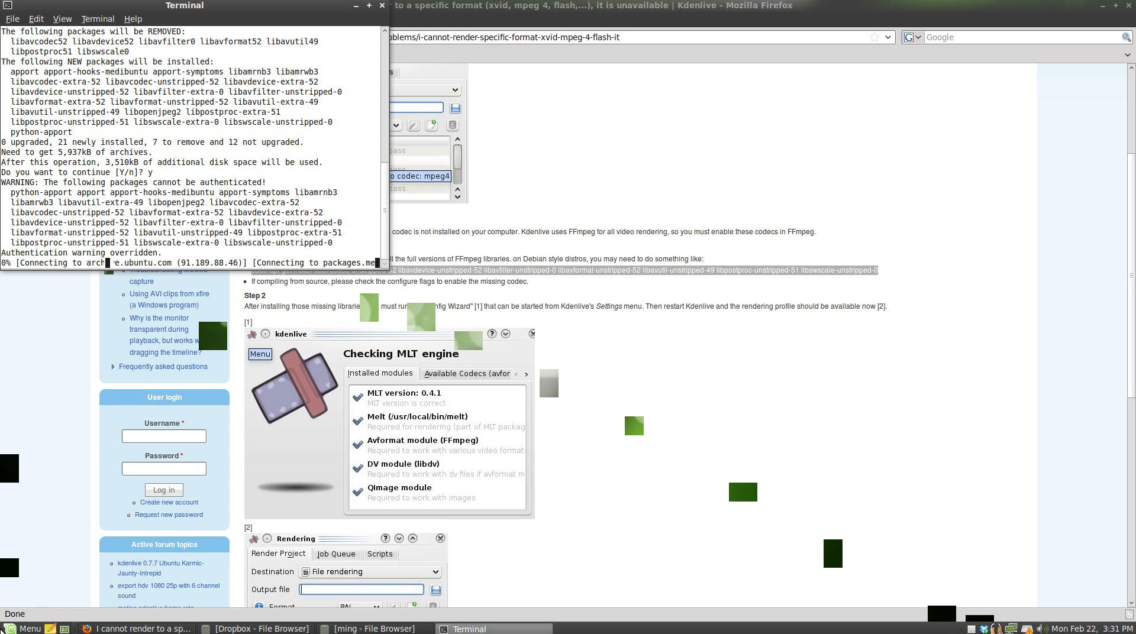
pyautogui.click(12, 627)
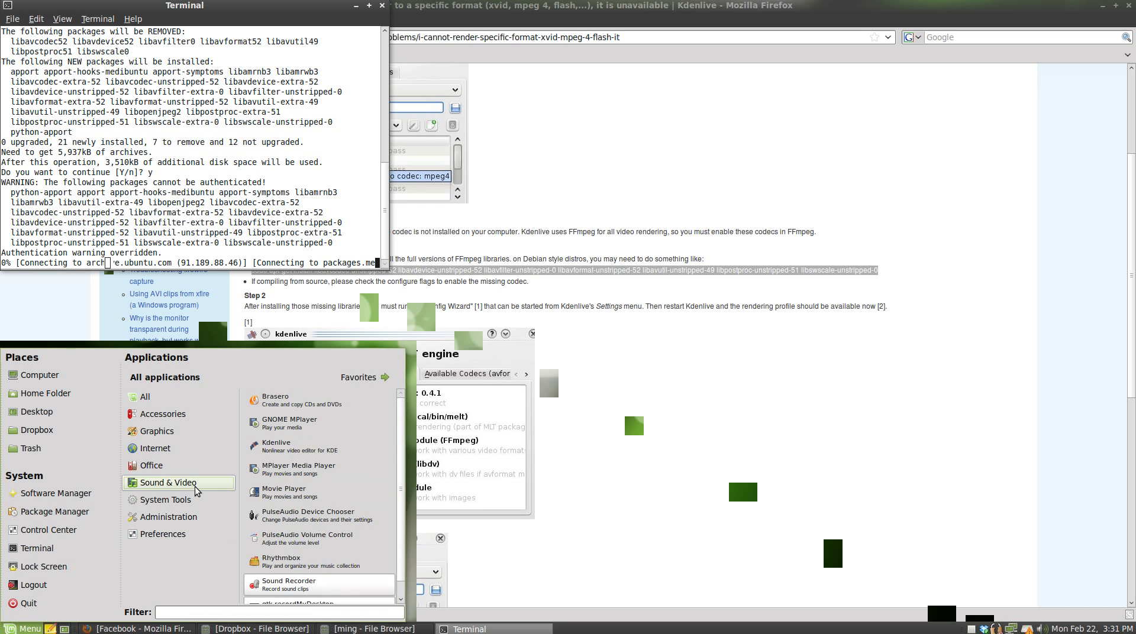
# Step: Relaunch Kdenlive and check that the MPEG-4 render presets are still unavailable
pyautogui.click(299, 449)
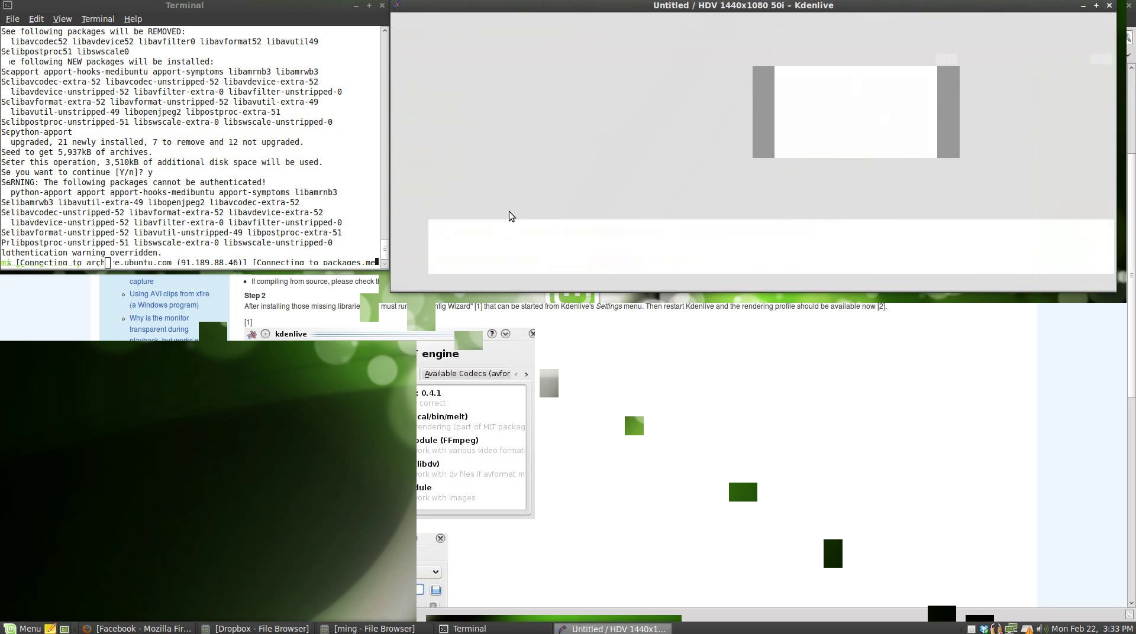
pyautogui.click(629, 40)
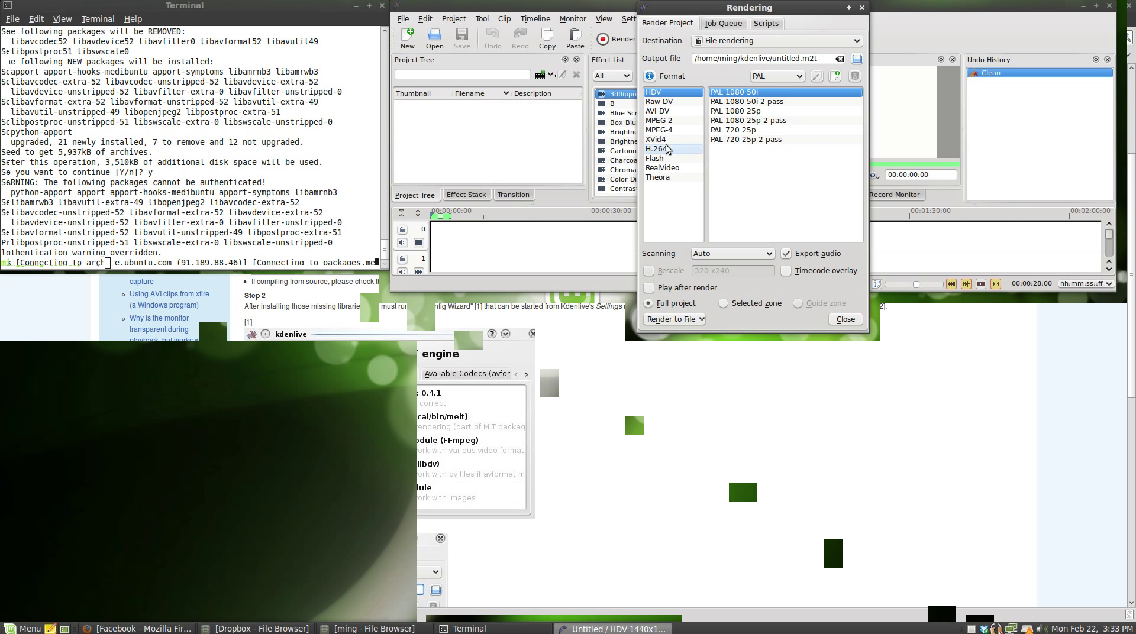
pyautogui.click(658, 130)
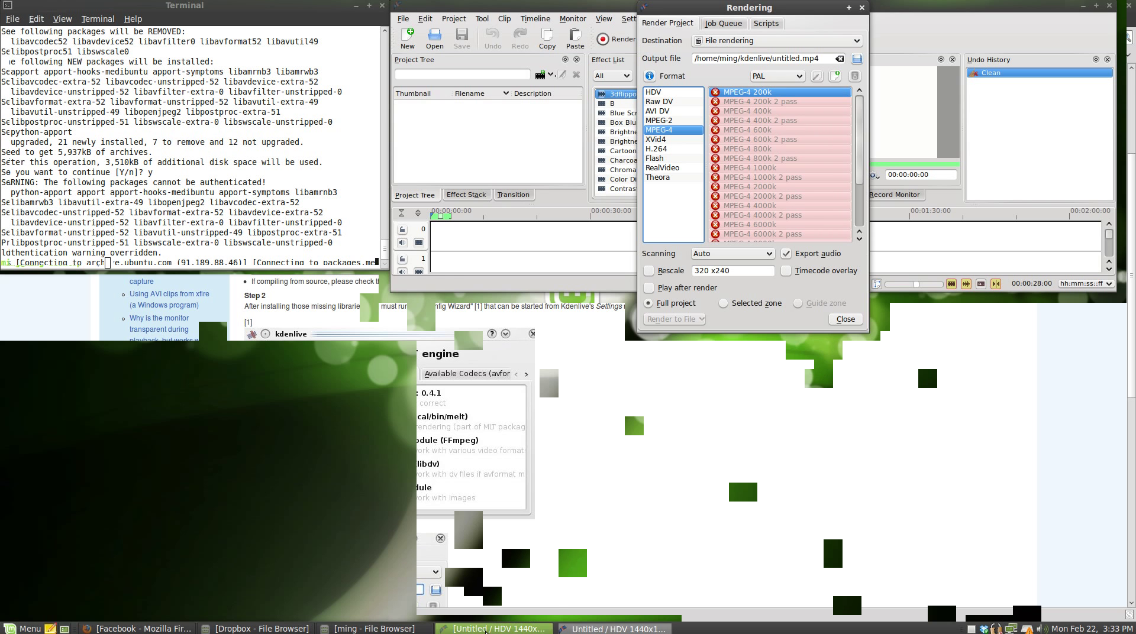
pyautogui.click(485, 630)
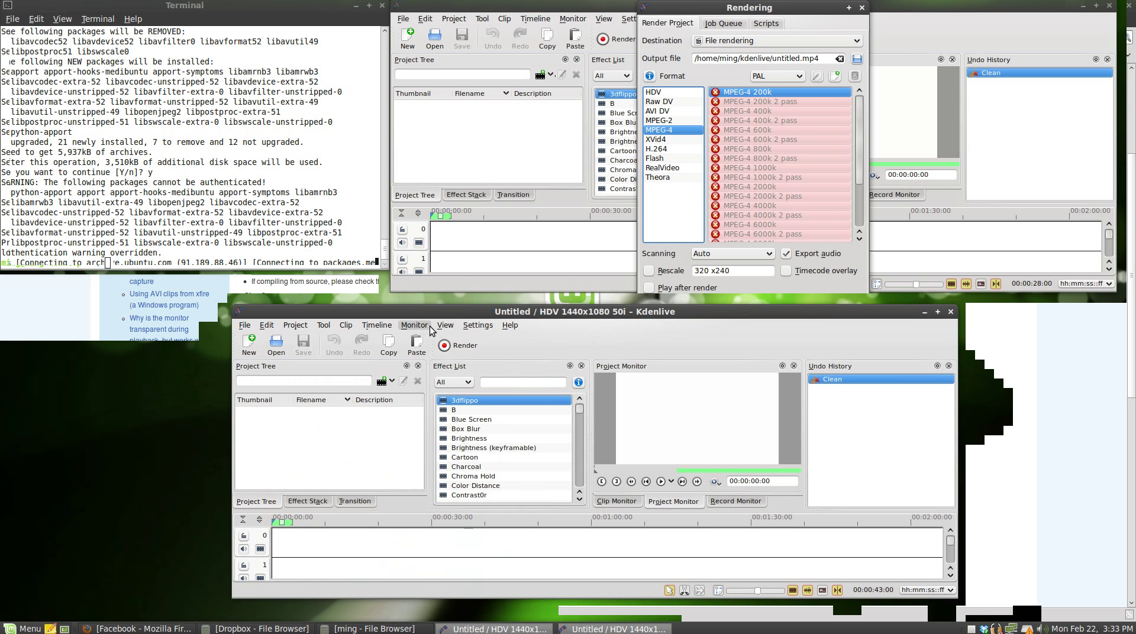
pyautogui.click(430, 328)
pyautogui.moveTo(477, 325)
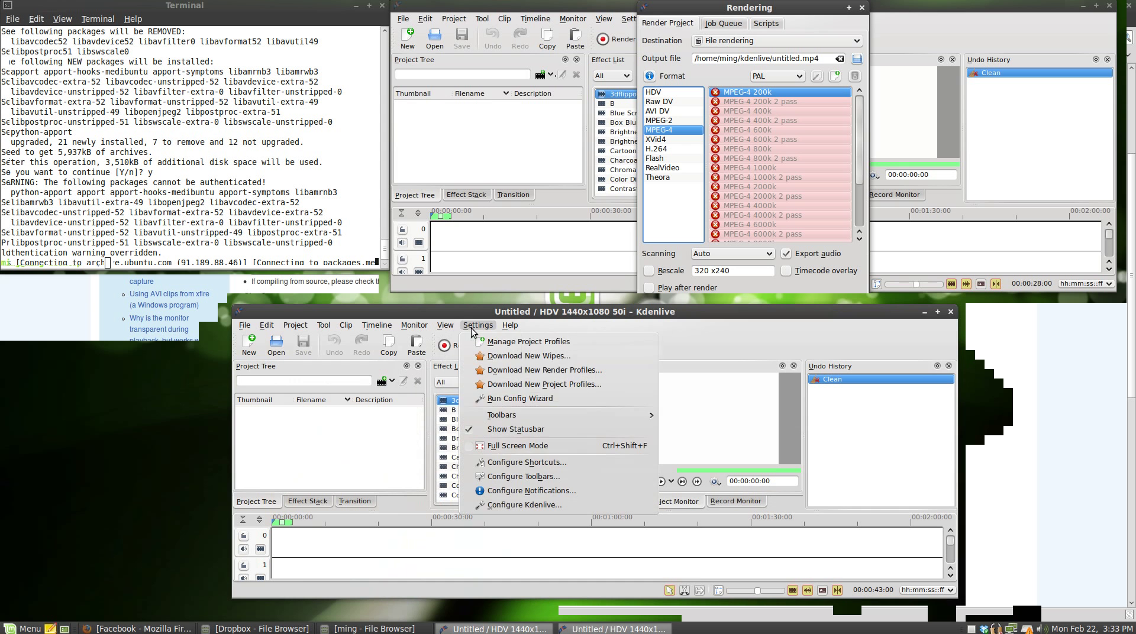
# Step: Rerun Settings > Run Config Wizard, keeping the default video profile through to Finish
pyautogui.click(510, 399)
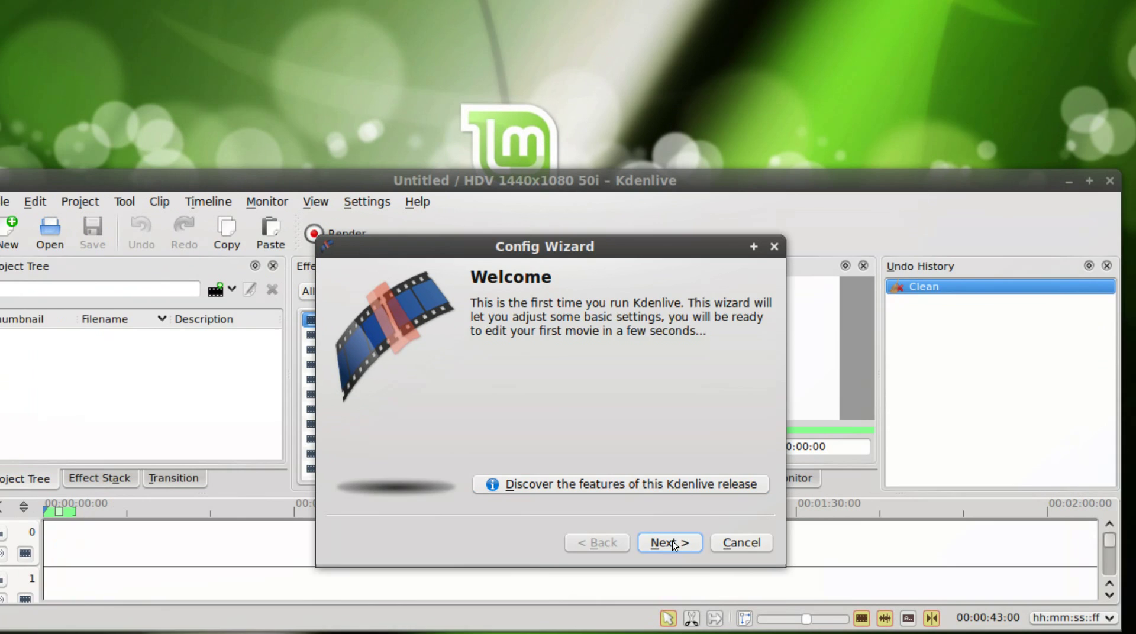
pyautogui.click(671, 542)
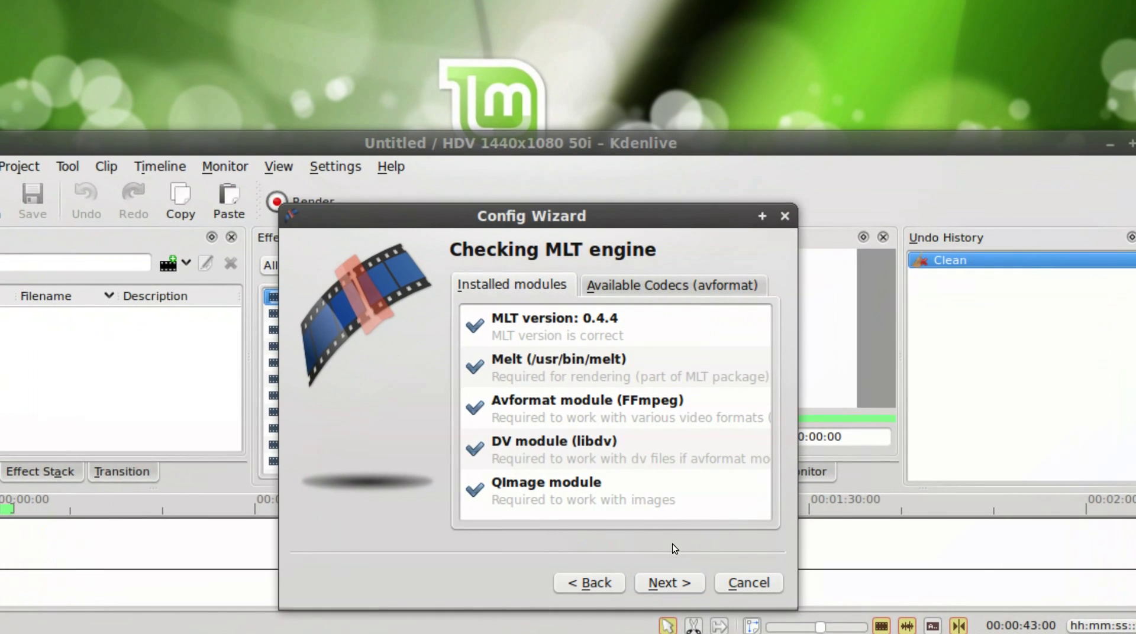
pyautogui.click(673, 572)
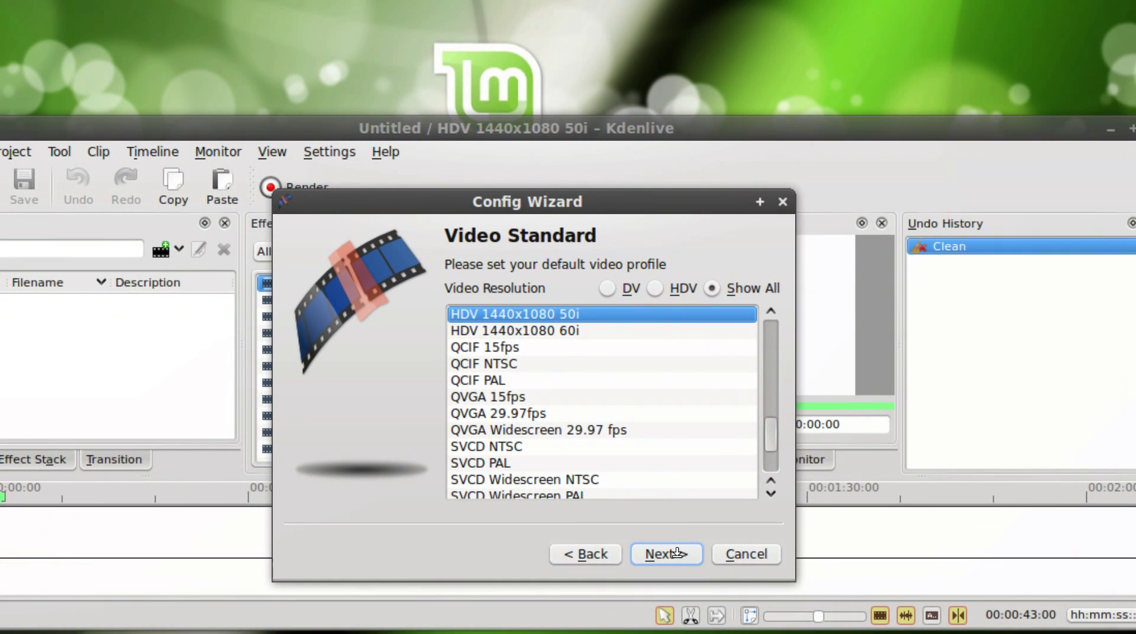
pyautogui.click(674, 553)
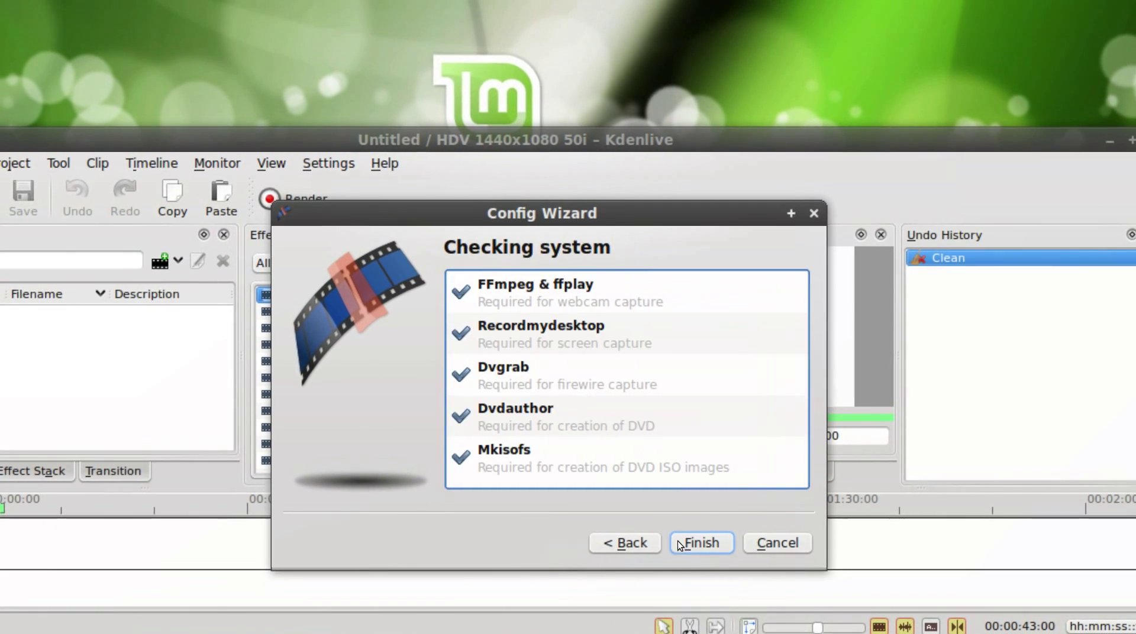
pyautogui.click(675, 542)
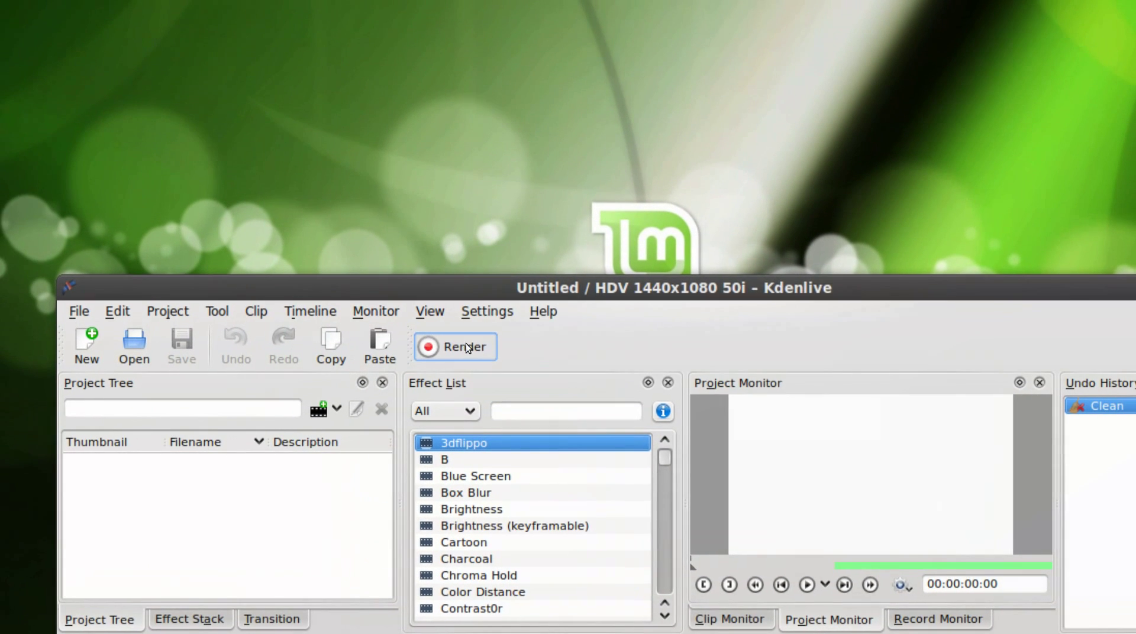
# Step: Open Render and confirm the MPEG-4 600k, Dailymotion 1280x720 and YouTube 640x480 presets are usable
pyautogui.click(466, 343)
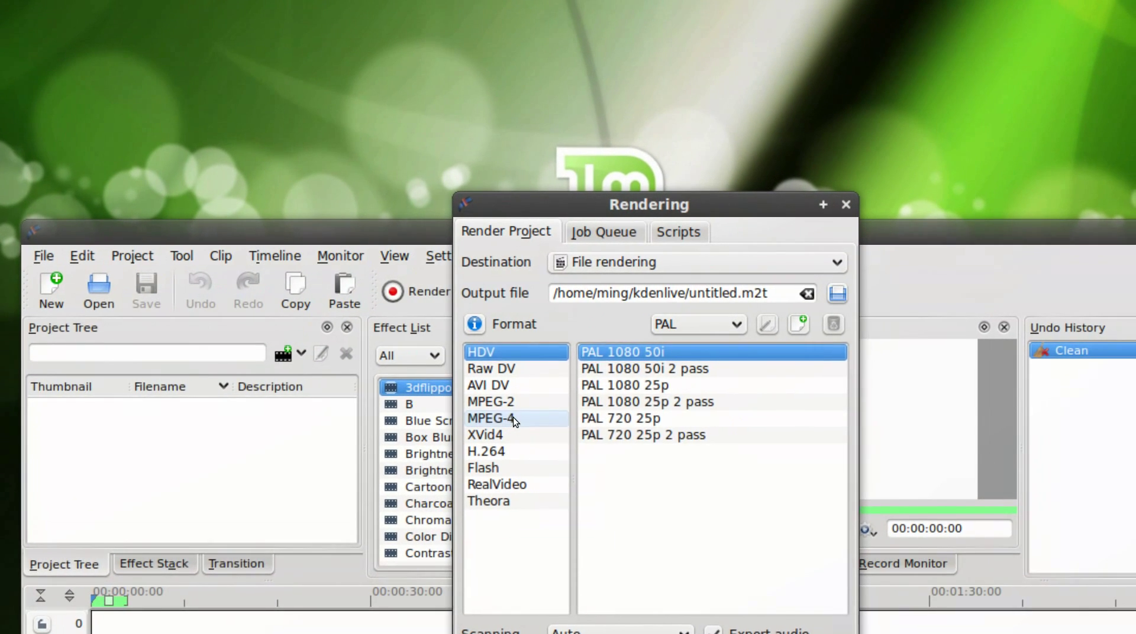
pyautogui.click(500, 406)
pyautogui.click(644, 422)
pyautogui.click(646, 333)
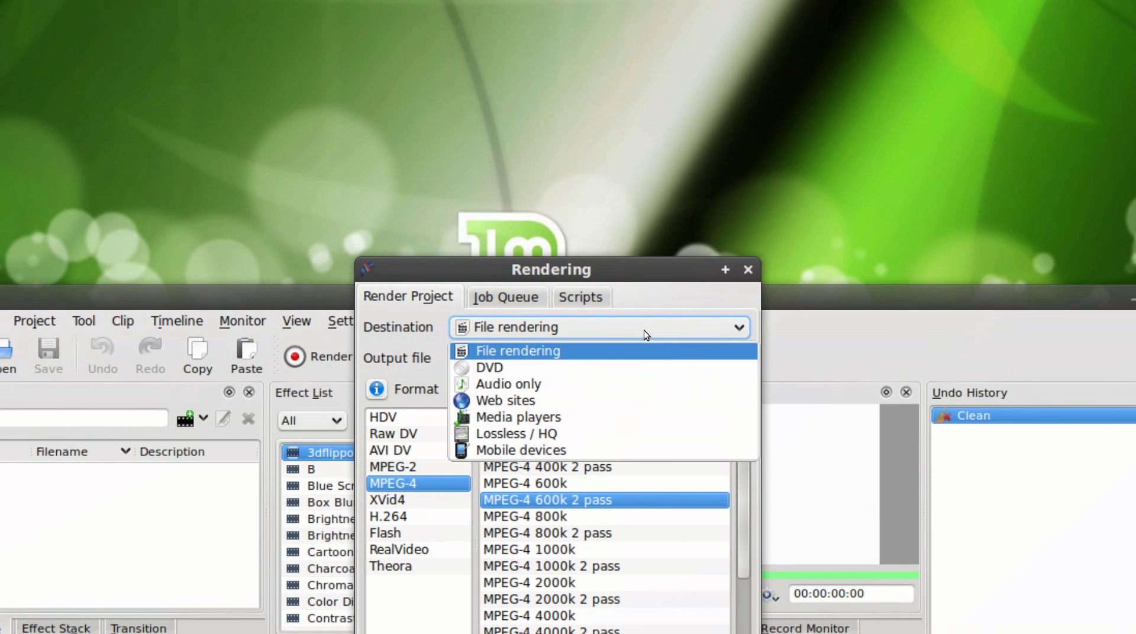
pyautogui.click(639, 403)
pyautogui.click(453, 467)
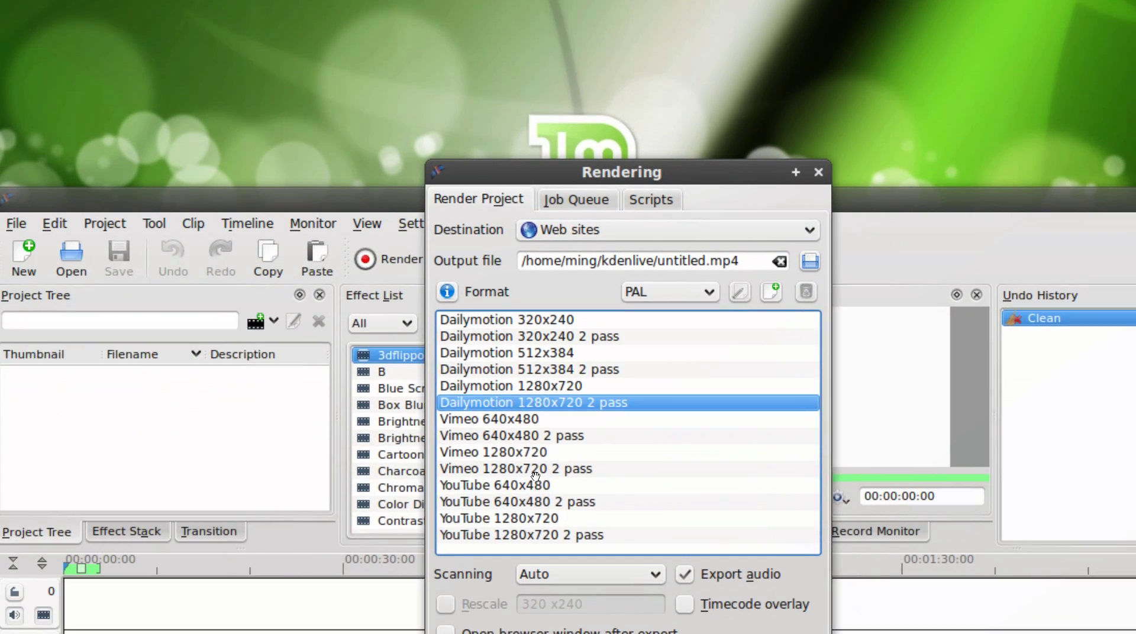
pyautogui.click(453, 550)
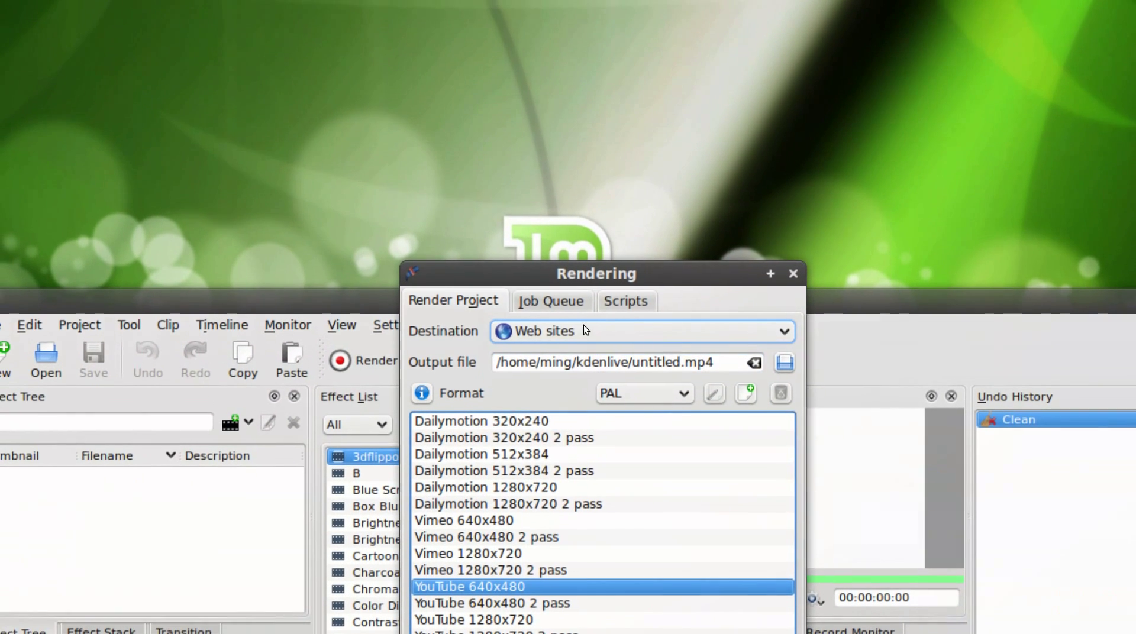
# Step: Check the Audio only and Lossless / HQ destinations, then close the dialog and quit Kdenlive
pyautogui.click(583, 331)
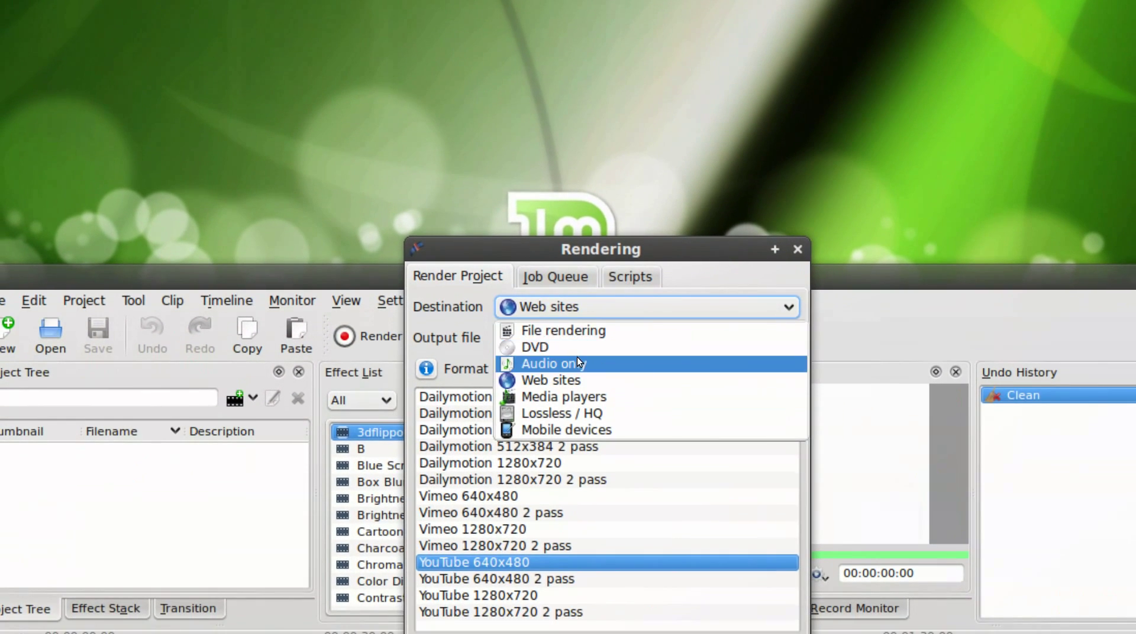
pyautogui.click(577, 358)
pyautogui.click(577, 316)
pyautogui.click(569, 390)
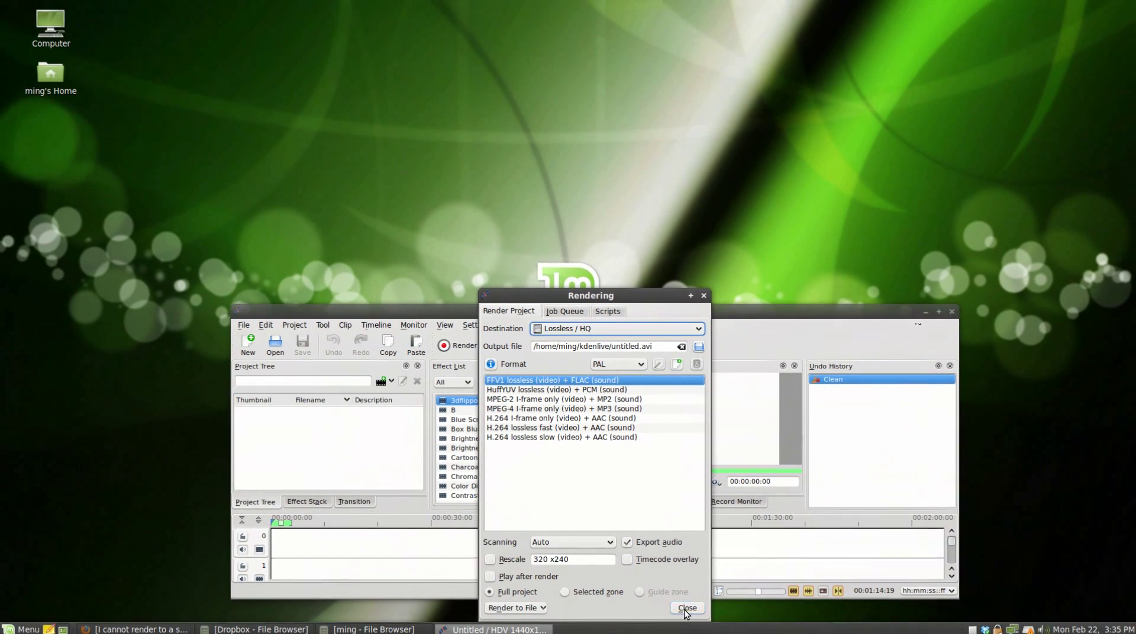
pyautogui.press('Escape')
pyautogui.click(951, 312)
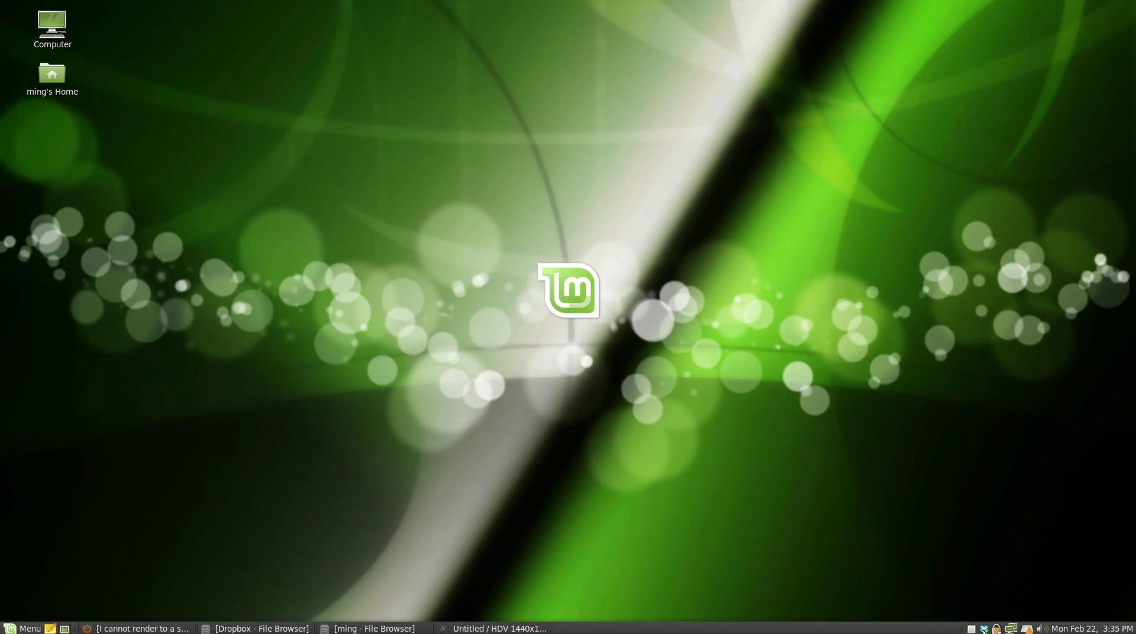